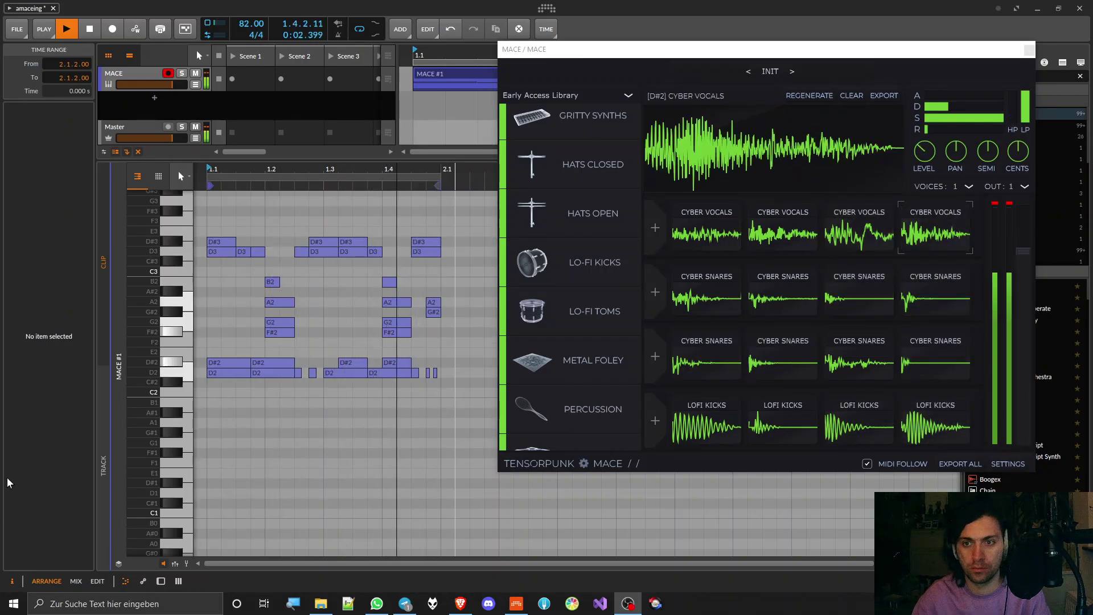
Stop the playback of the MACE loop
left_click(634, 4)
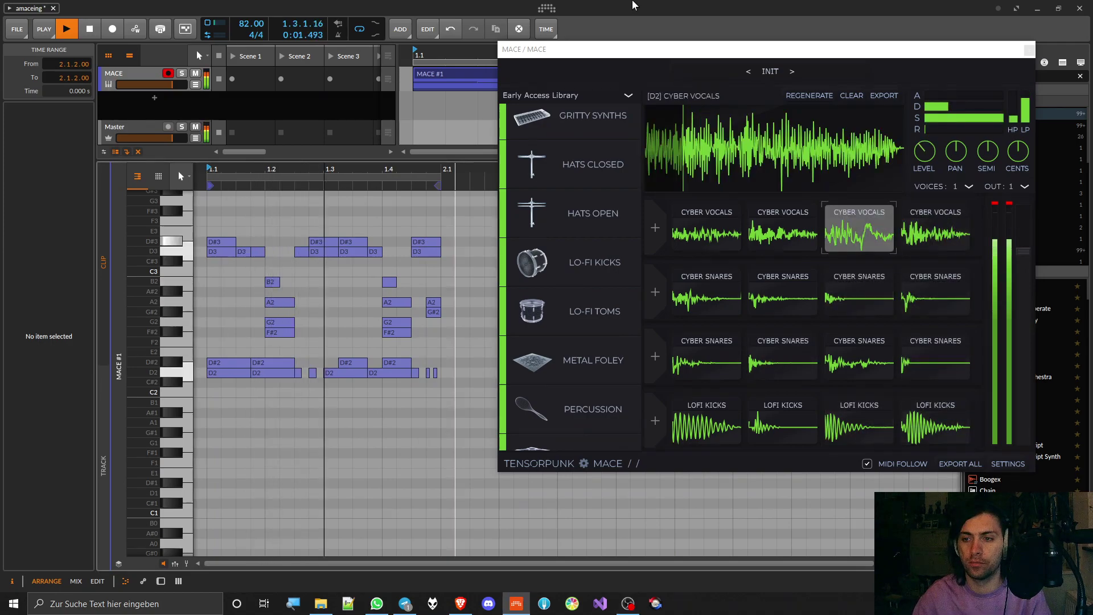
key("space")
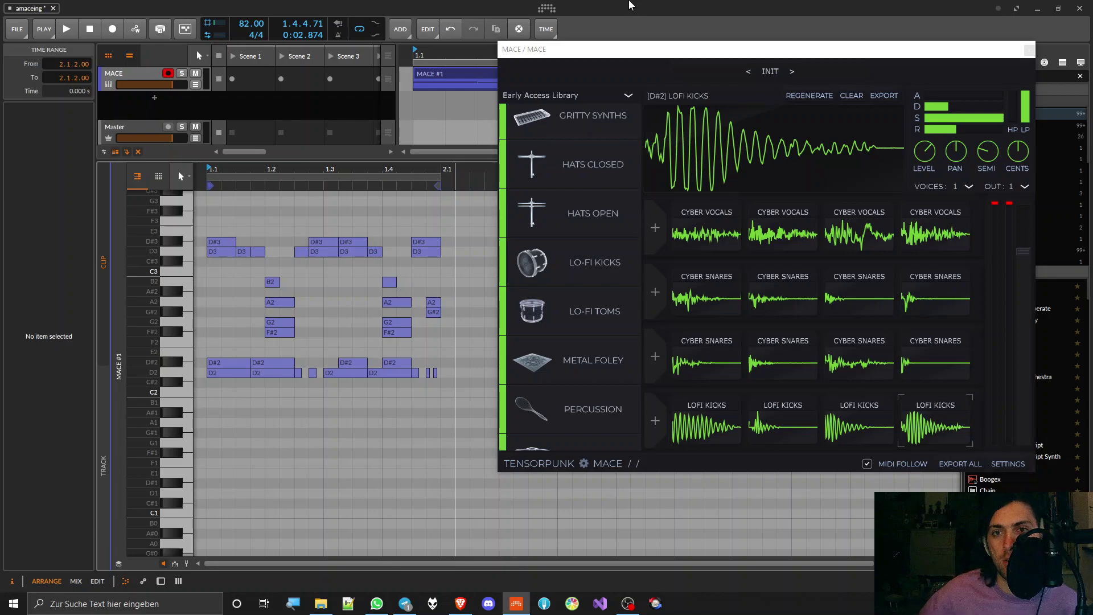
left_click(563, 71)
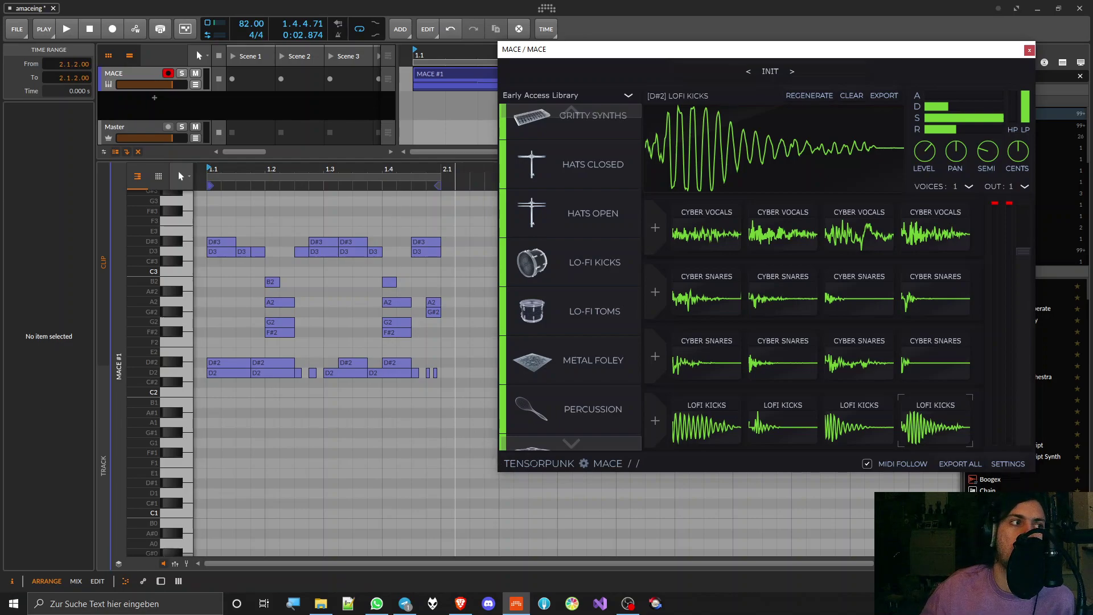
key("alt+Tab")
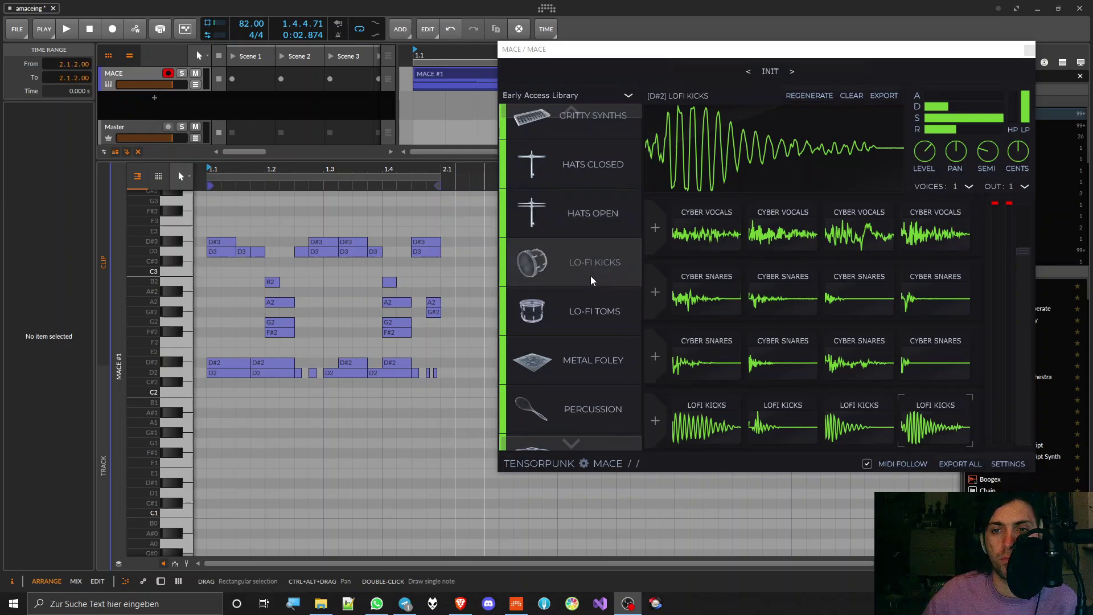
Generate a Lo-Fi Toms sample on the G#2 pad, audition it and generate a second variation on the same pad
left_click_drag(585, 306, 724, 360)
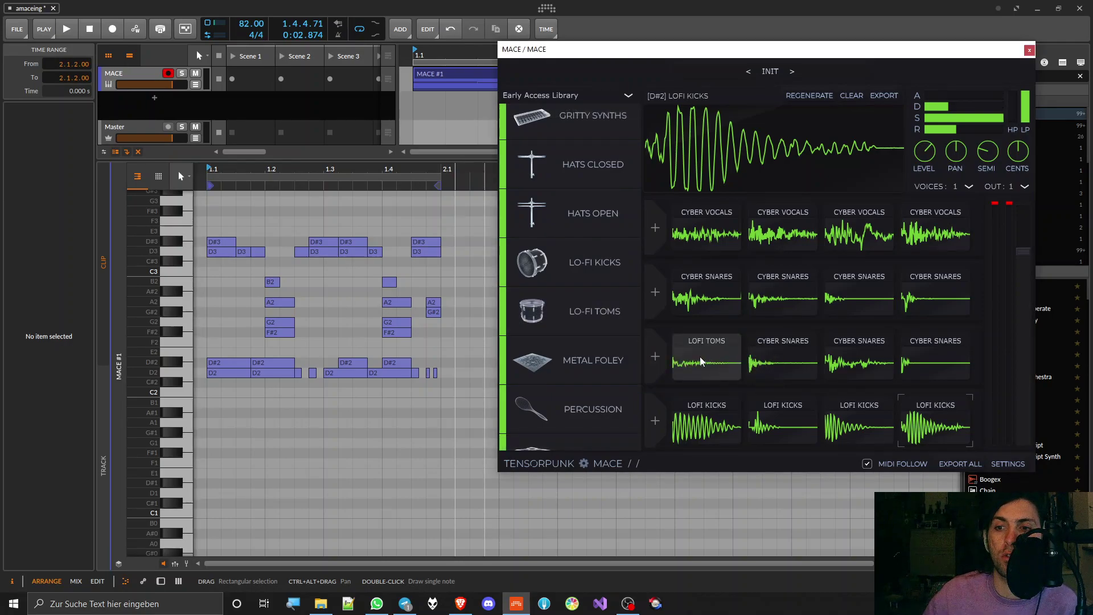
left_click(702, 362)
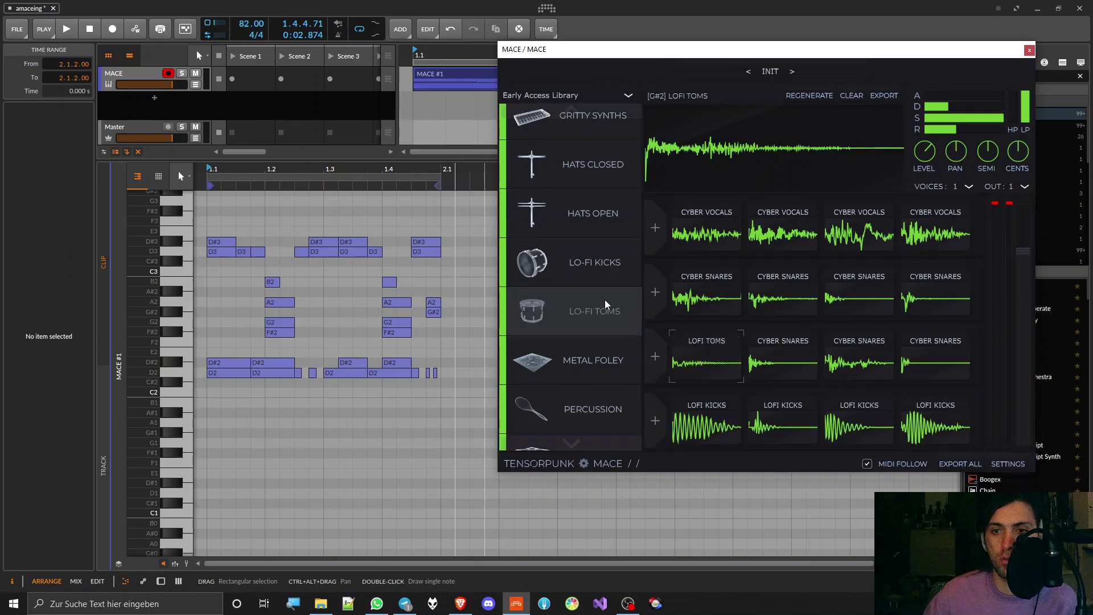
left_click_drag(579, 313, 708, 360)
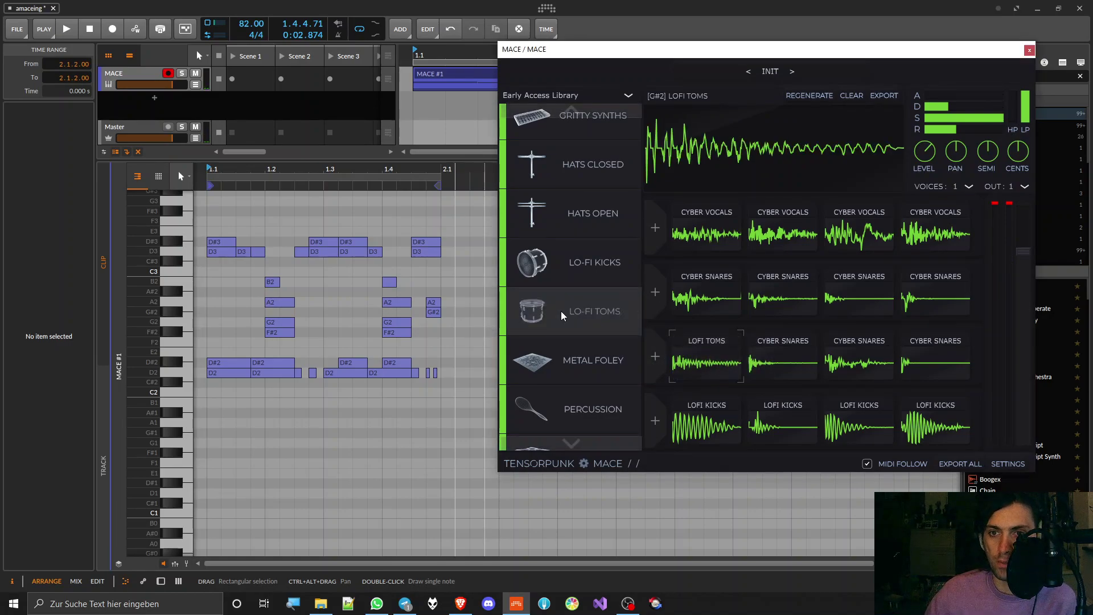
Replace the G#2 pad's sample with a Cyber Vocals sound, generating three variations in a row
scroll(561, 311, "up", 5)
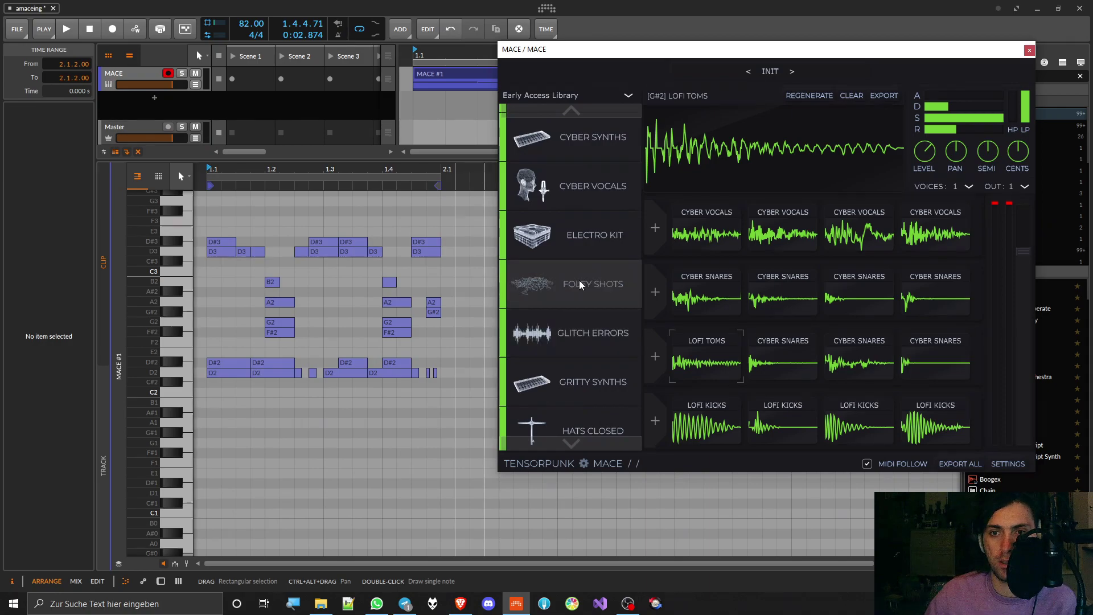
scroll(579, 280, "up", 2)
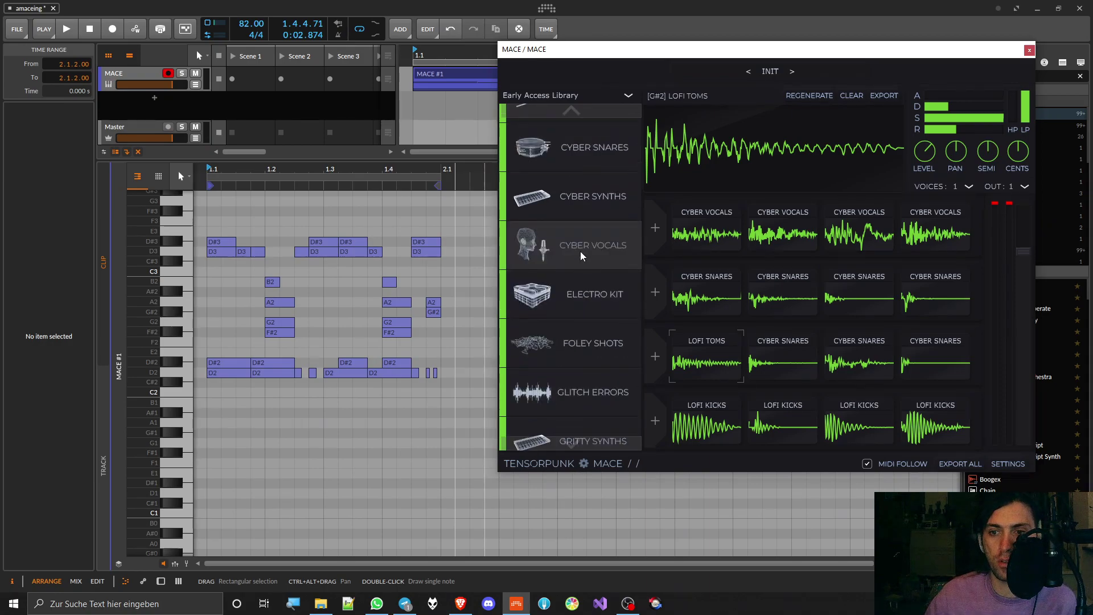
left_click_drag(580, 251, 719, 363)
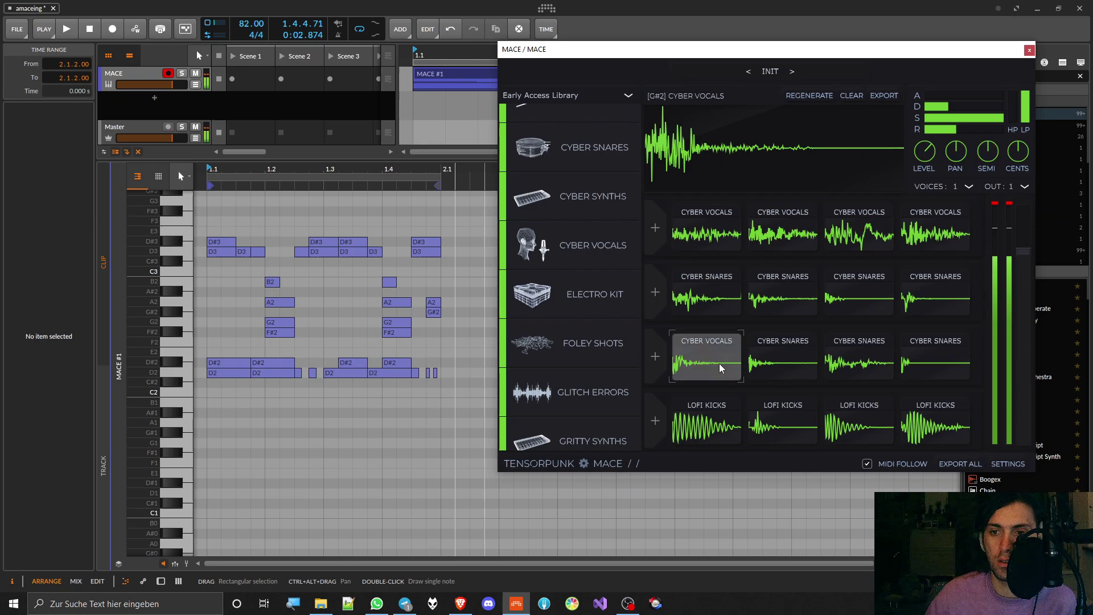
left_click_drag(559, 230, 708, 361)
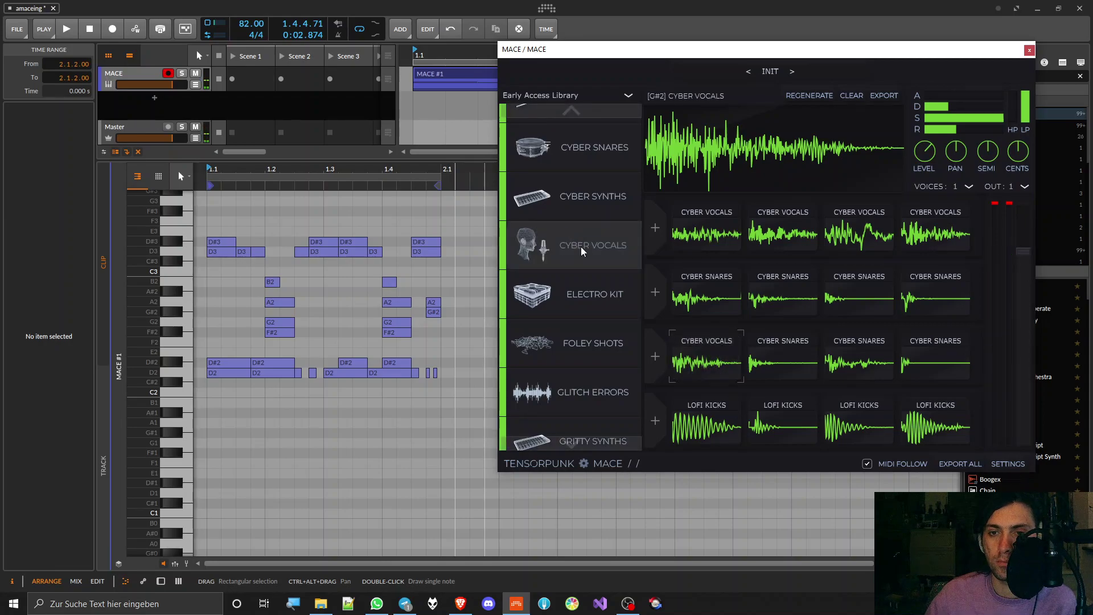
left_click_drag(582, 251, 715, 373)
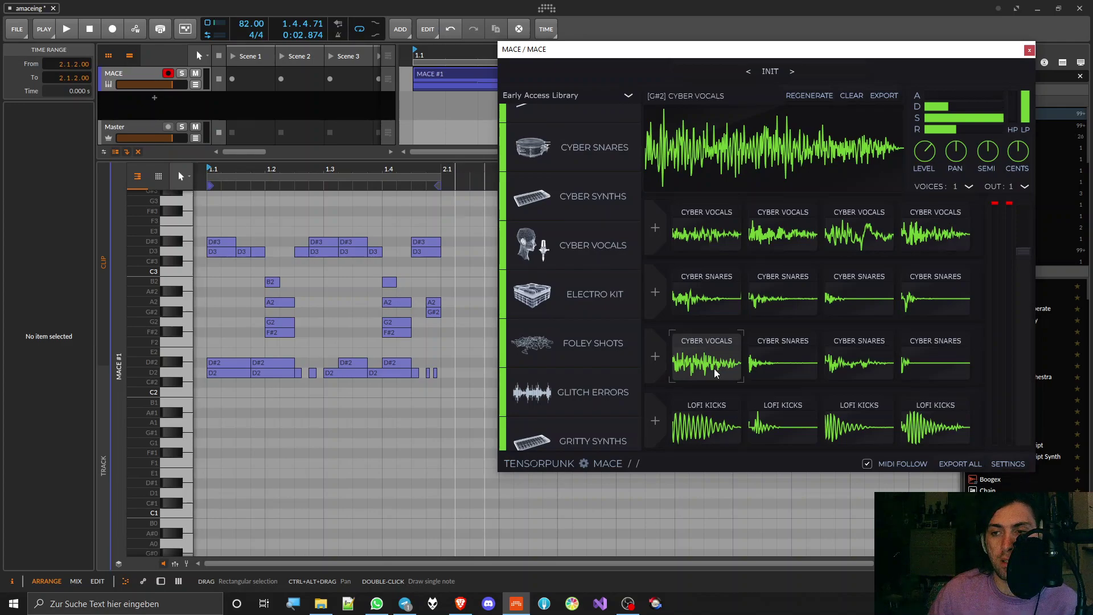
Open the WAV export of all pads and cancel it without choosing a directory
left_click(961, 464)
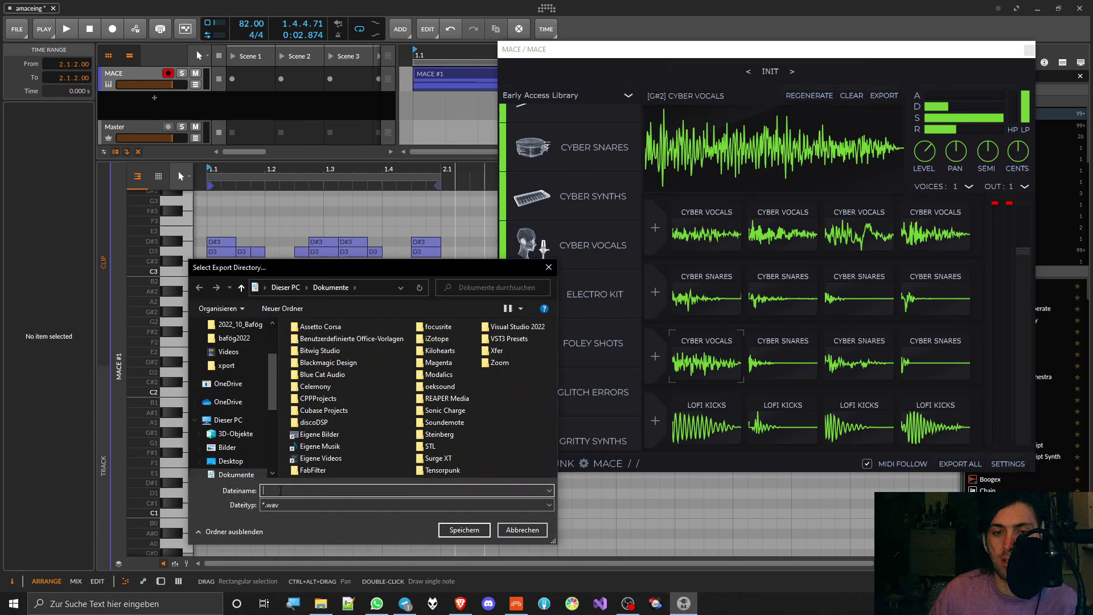
left_click(540, 530)
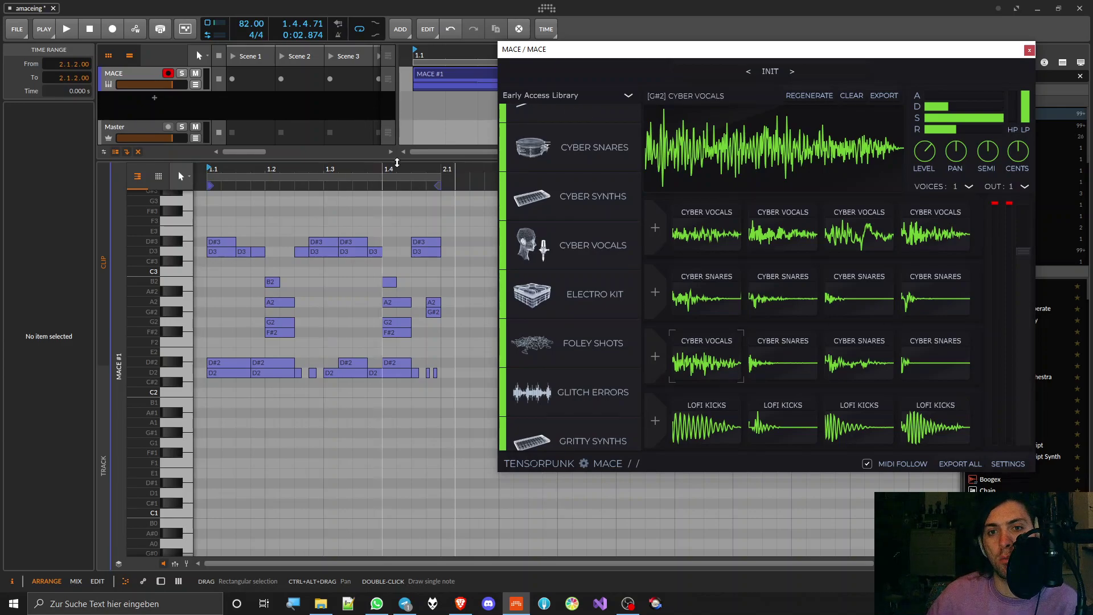
Place the G#2 Cyber Vocals sample on a new audio track below MACE, make the track taller and solo it
left_click_drag(319, 160, 319, 420)
left_click_drag(712, 359, 428, 115)
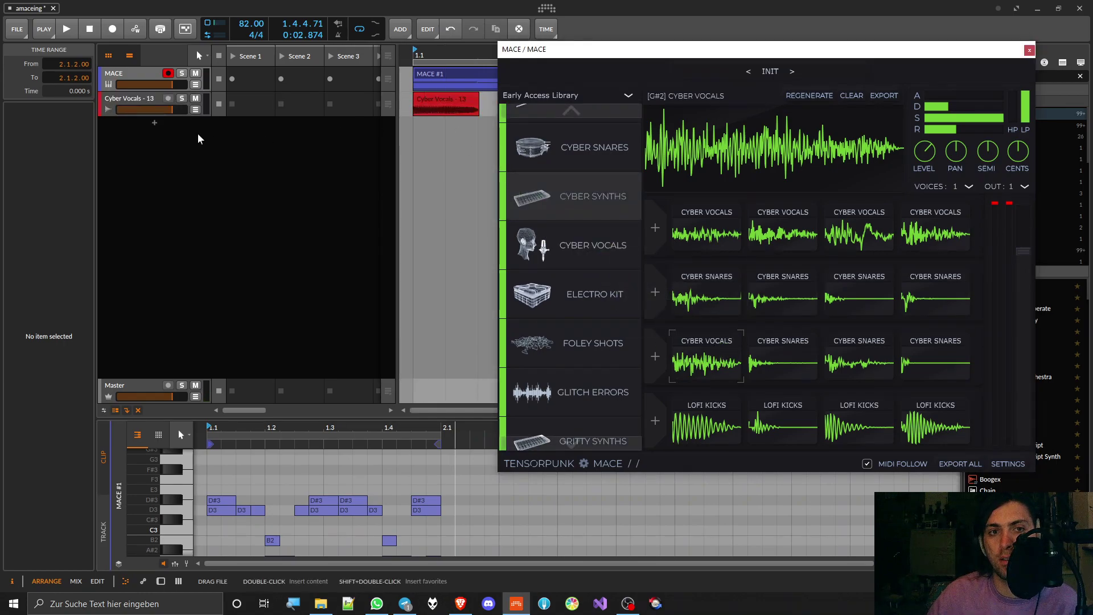
left_click_drag(171, 124, 163, 173)
left_click(182, 99)
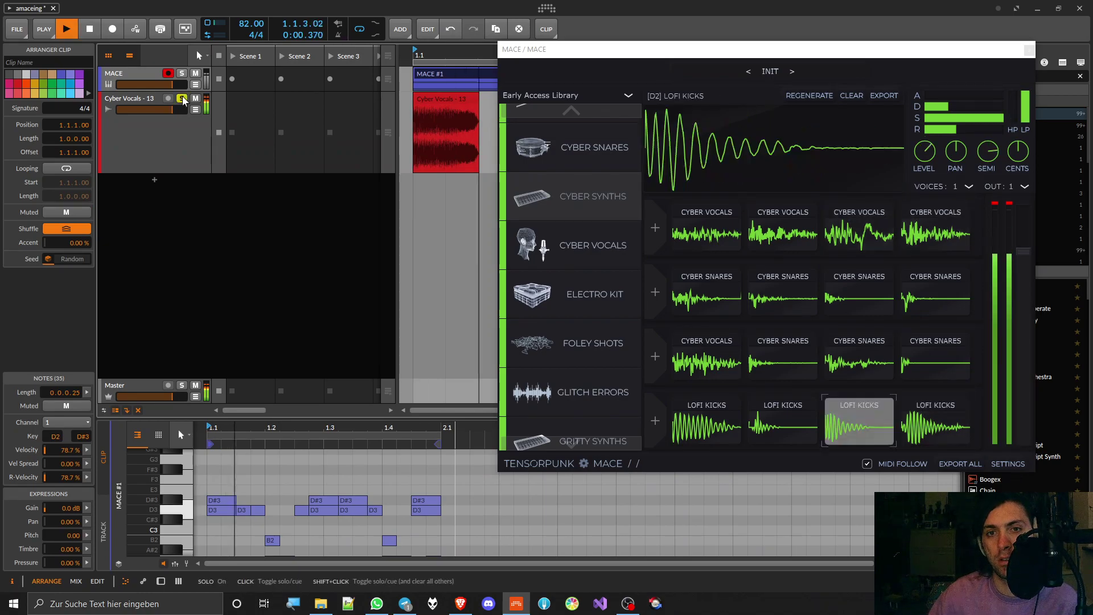
Delete the Cyber Vocals audio track from the arrangement
left_click(179, 128)
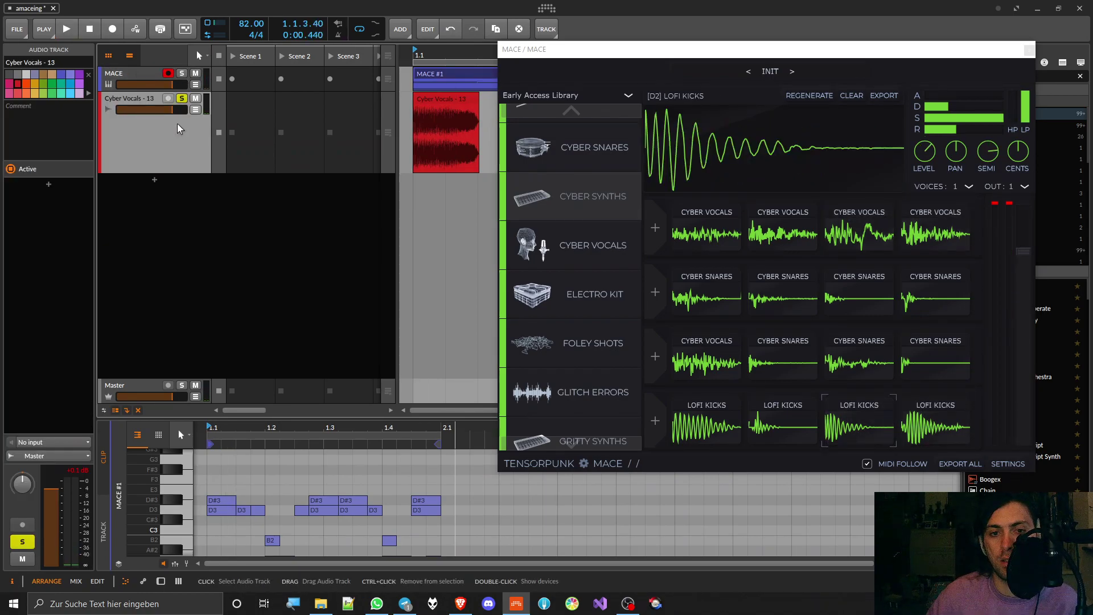
key("Delete")
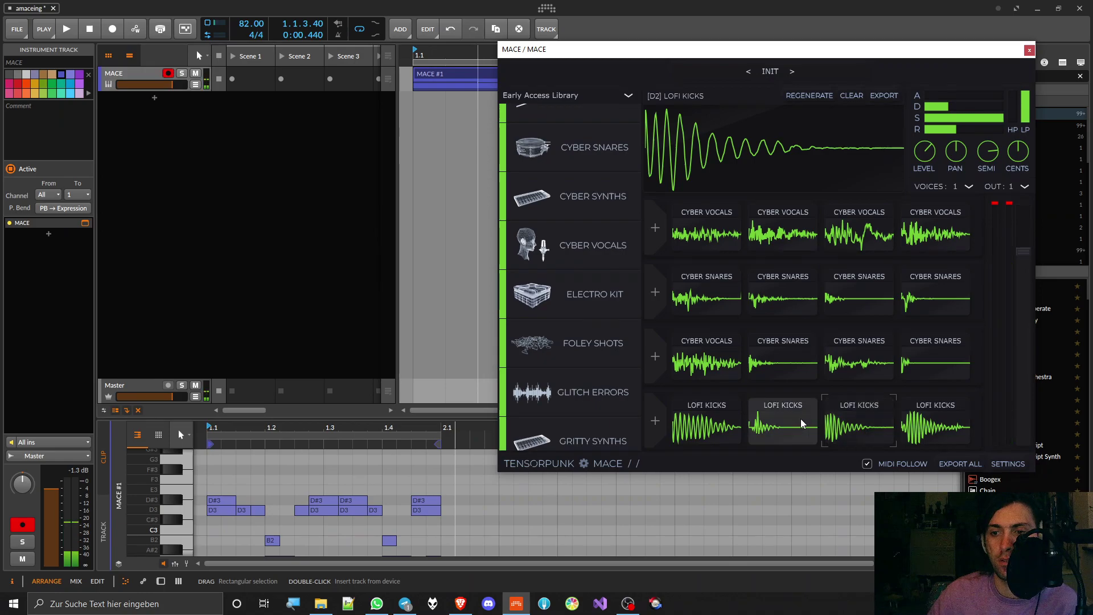
Audition several Lofi Kicks and Cyber Snares pads, finishing with repeated hits of the D2 Lofi Kicks pad
left_click(783, 424)
left_click(784, 364)
left_click(859, 365)
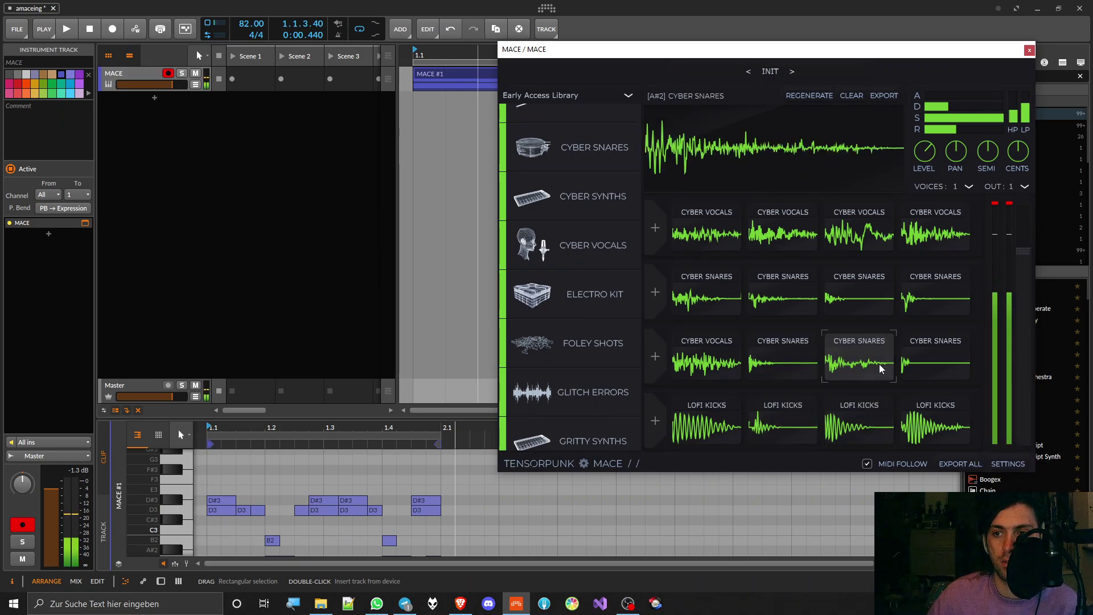
left_click(865, 310)
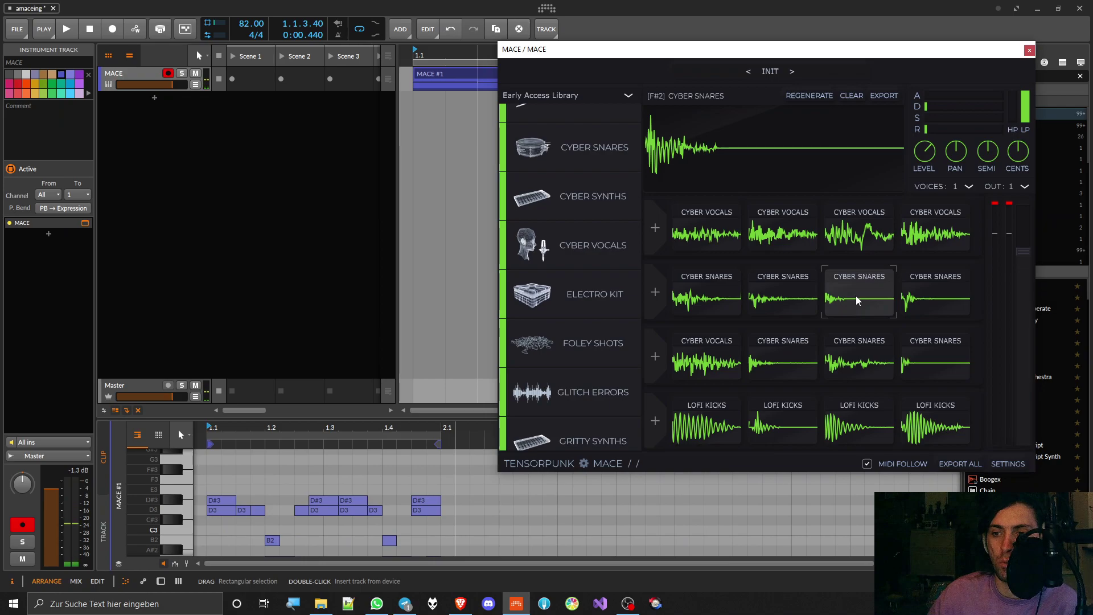
left_click(854, 427)
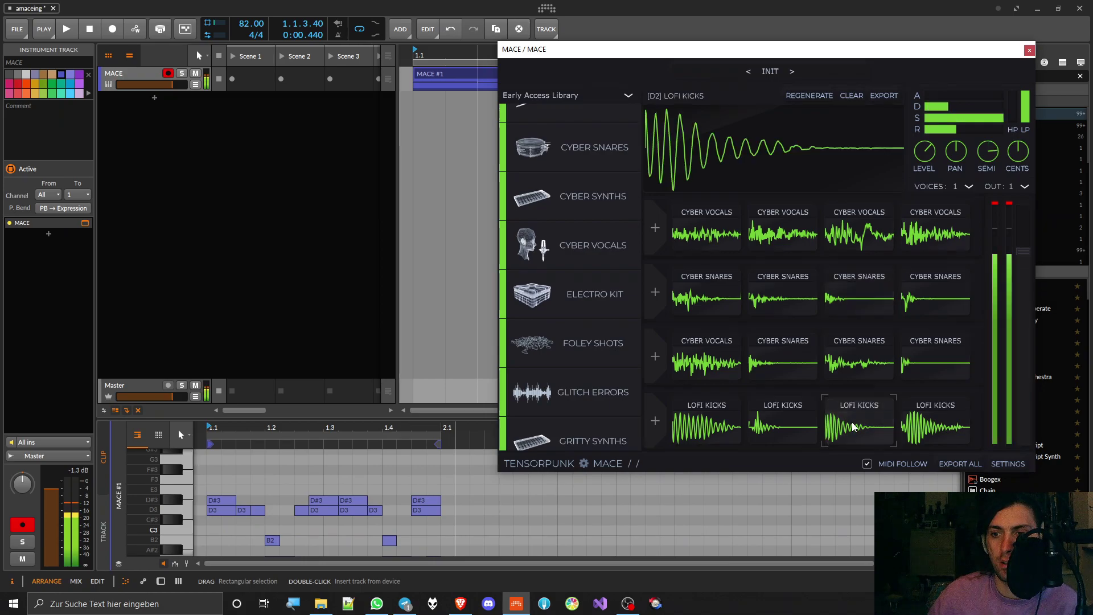
left_click(854, 427)
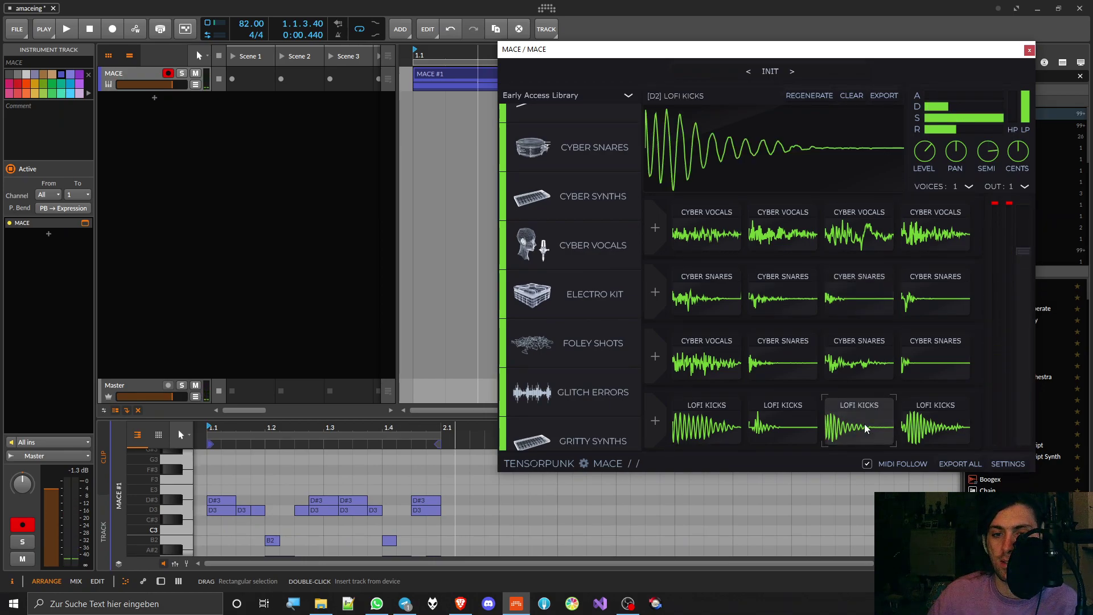
left_click(865, 428)
left_click(866, 428)
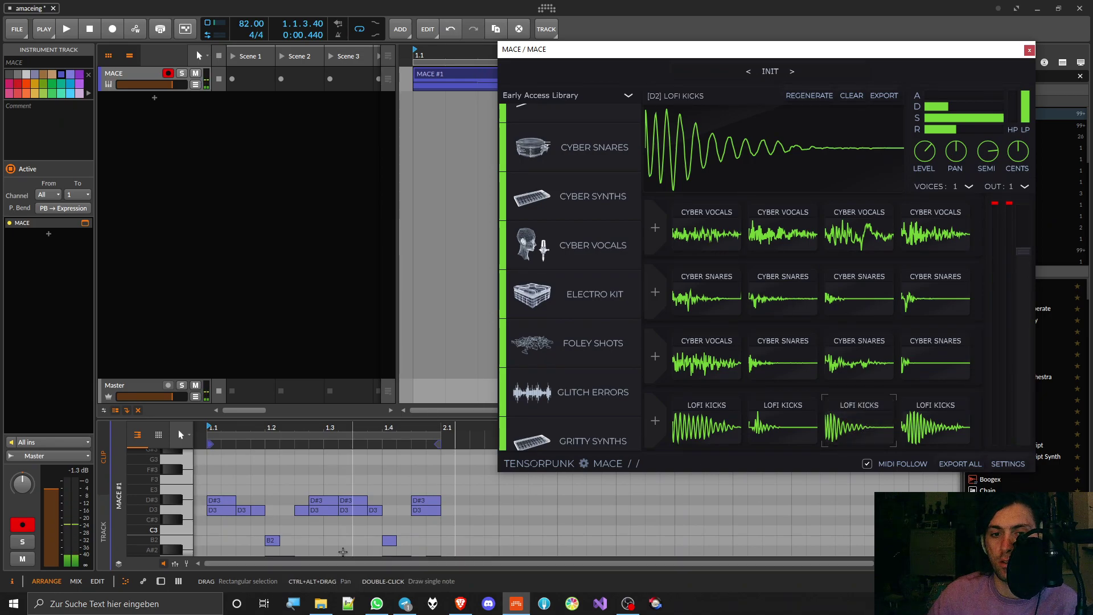
Shorten the release of the D2 Lofi Kicks pad while briefly playing the loop
left_click(222, 515)
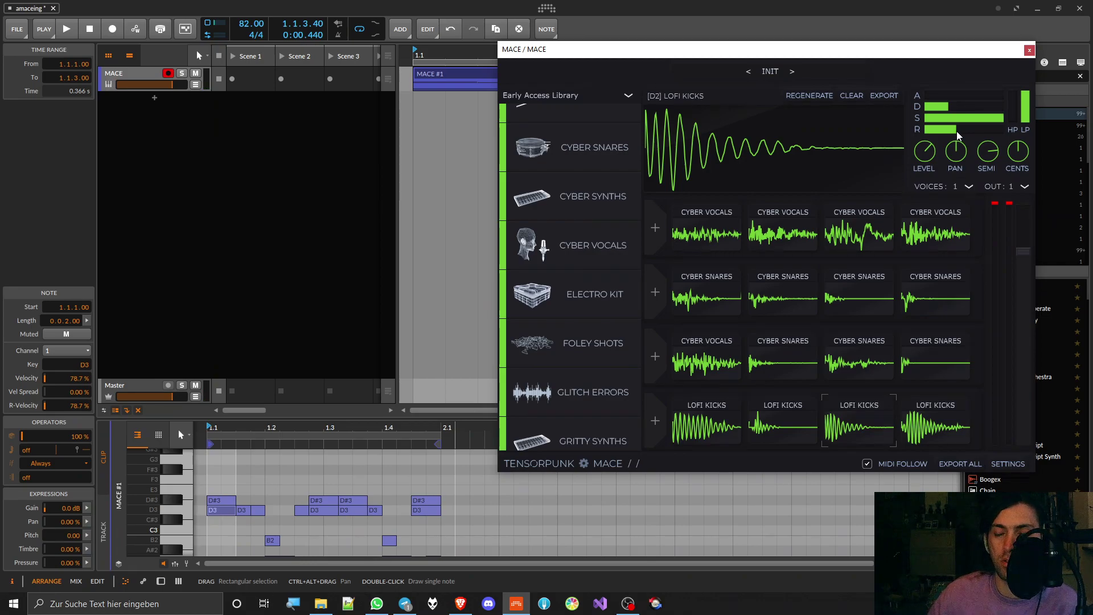
left_click_drag(957, 133, 955, 133)
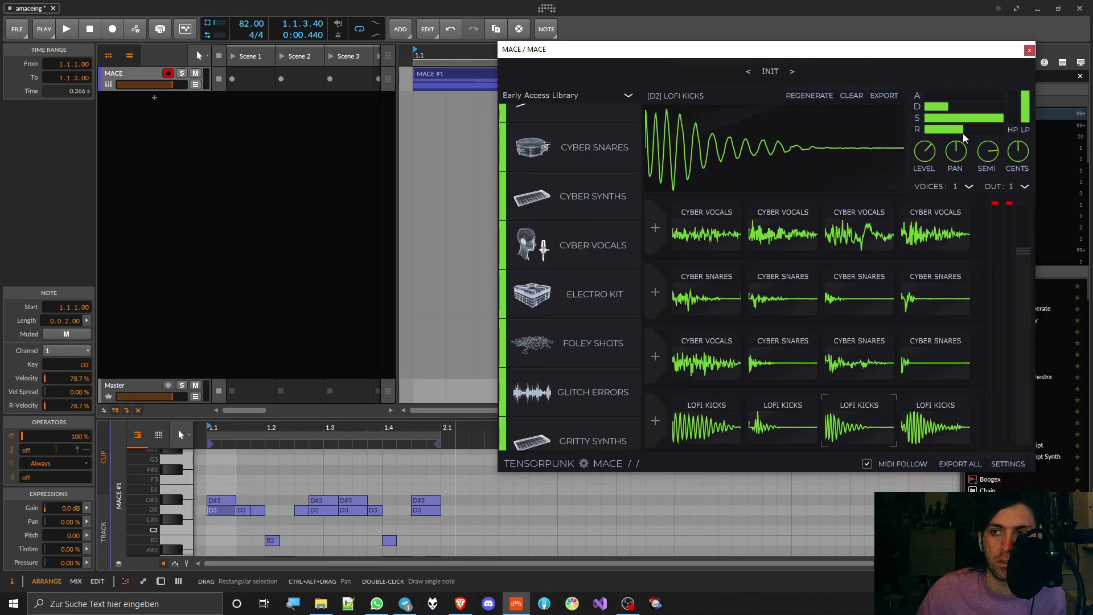
key("space")
left_click_drag(960, 133, 938, 136)
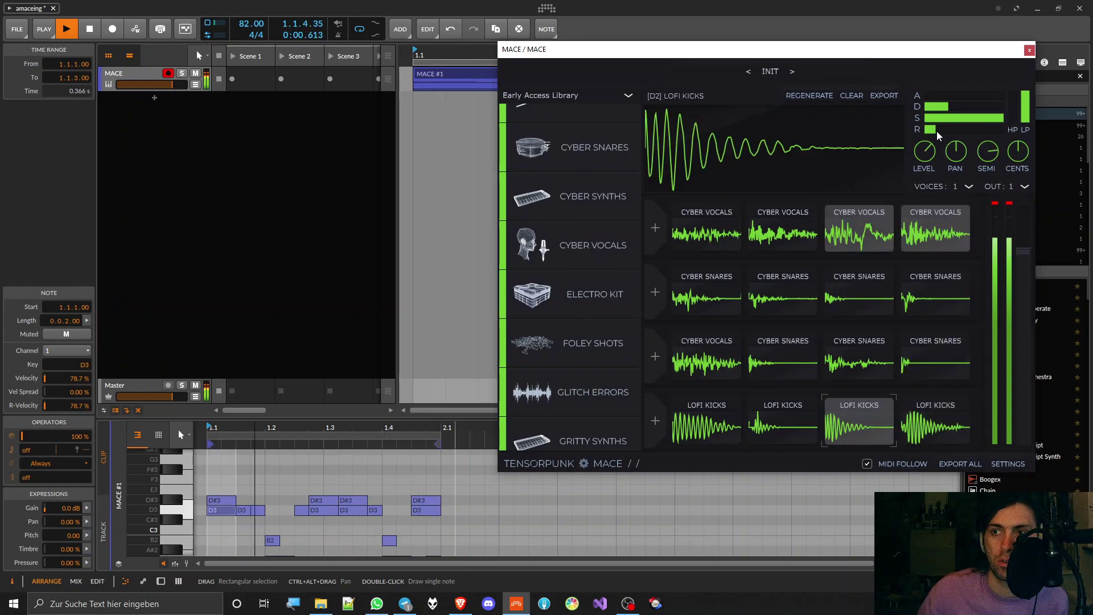
key("space")
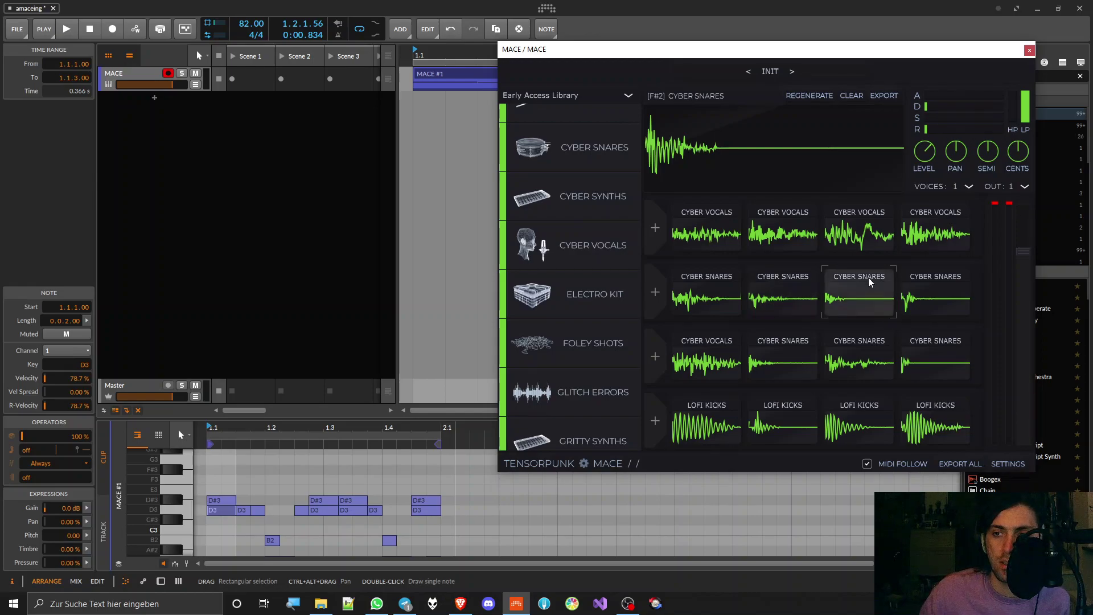
Listen to the D2 Lofi Kicks pad, then play the loop briefly and stop it
left_click(933, 296)
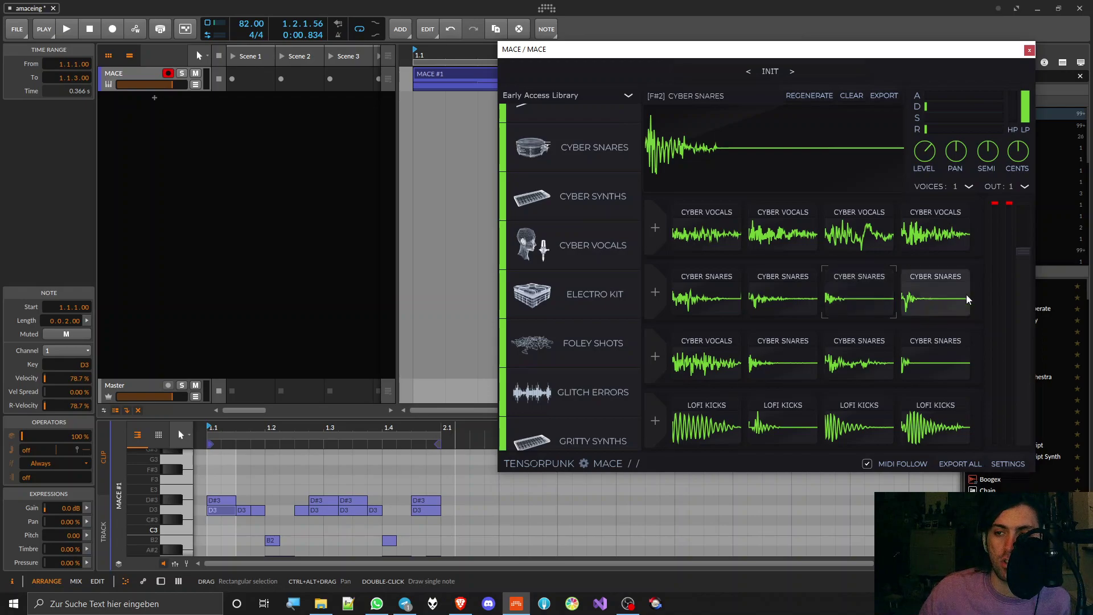
left_click(854, 426)
left_click(862, 419)
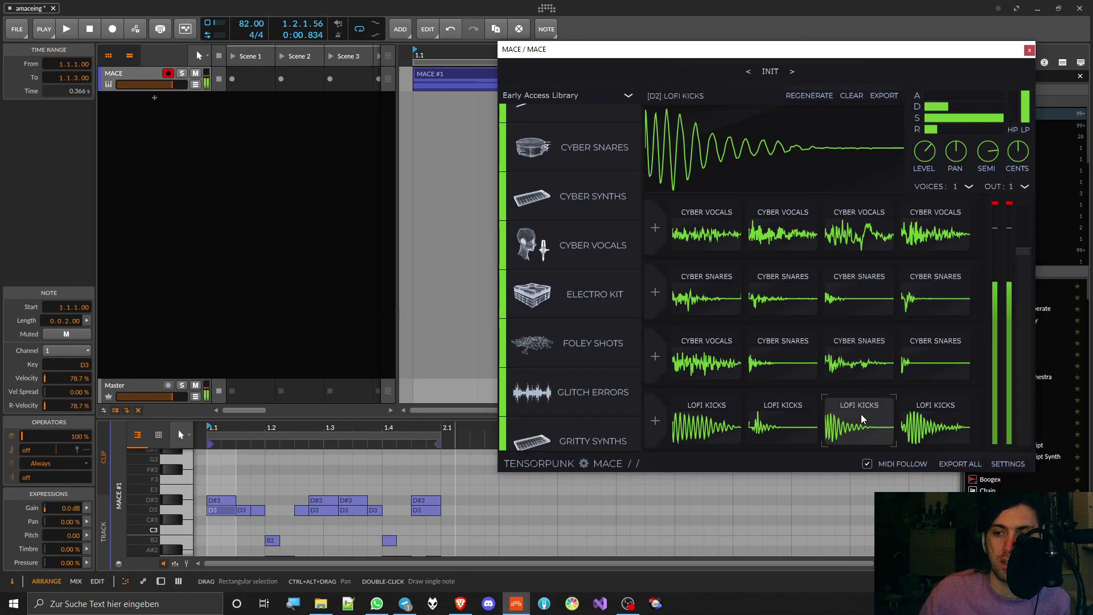
key("space")
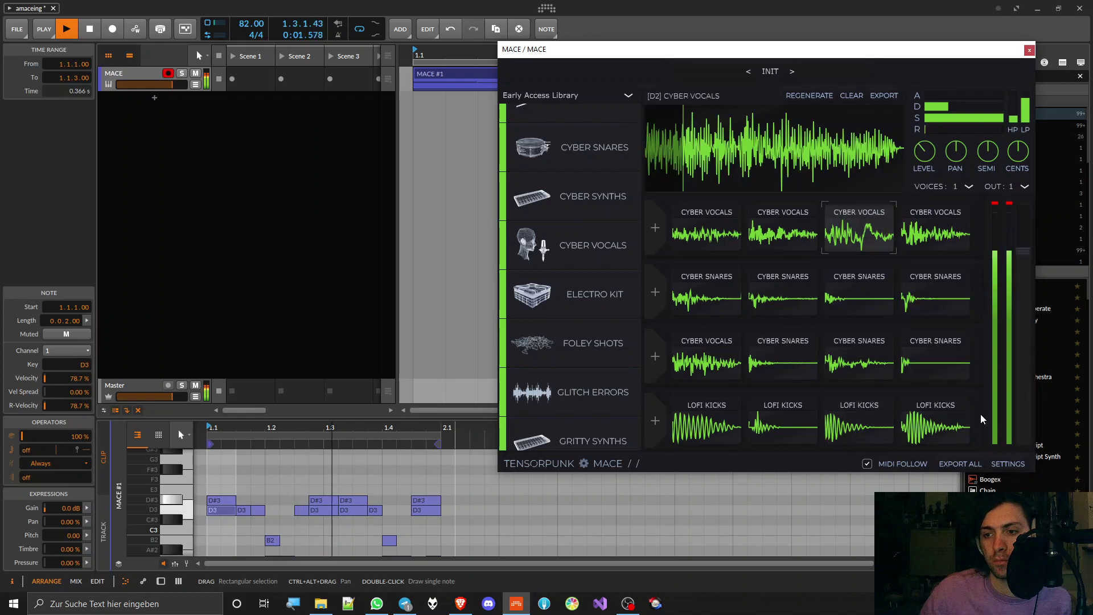
key("space")
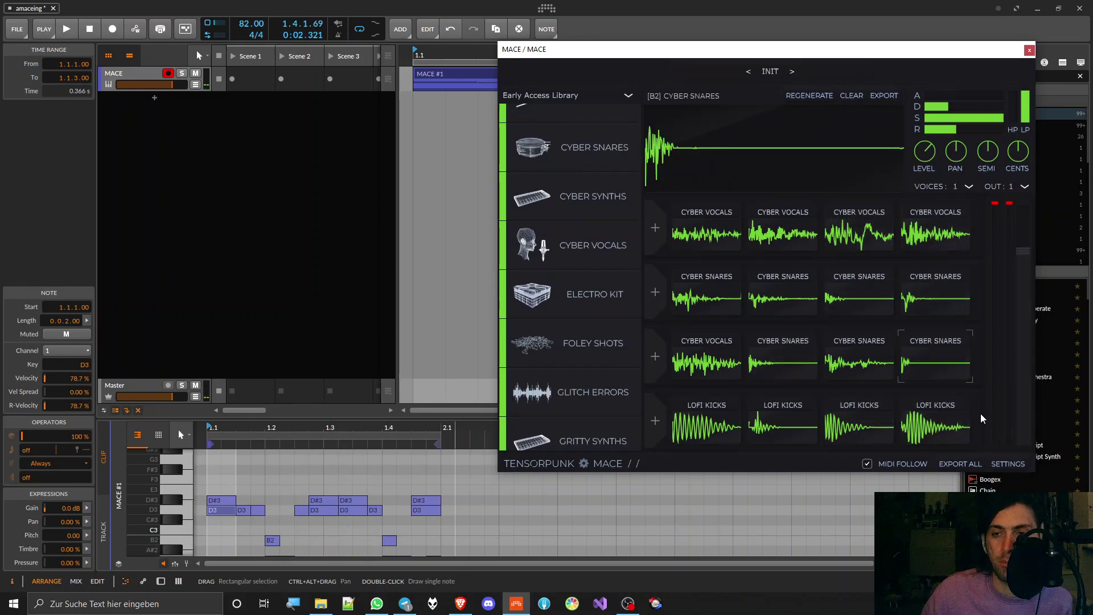
Enlarge the note editor to show the lower notes and select the D2 Lofi Kicks pad
left_click_drag(457, 419, 436, 313)
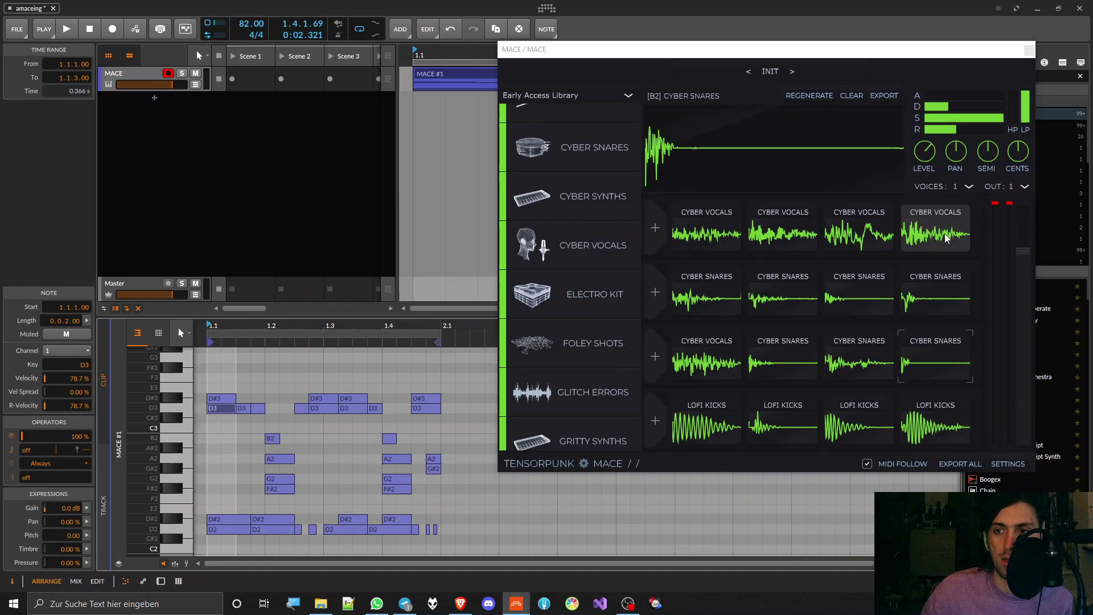
left_click(869, 364)
left_click(858, 424)
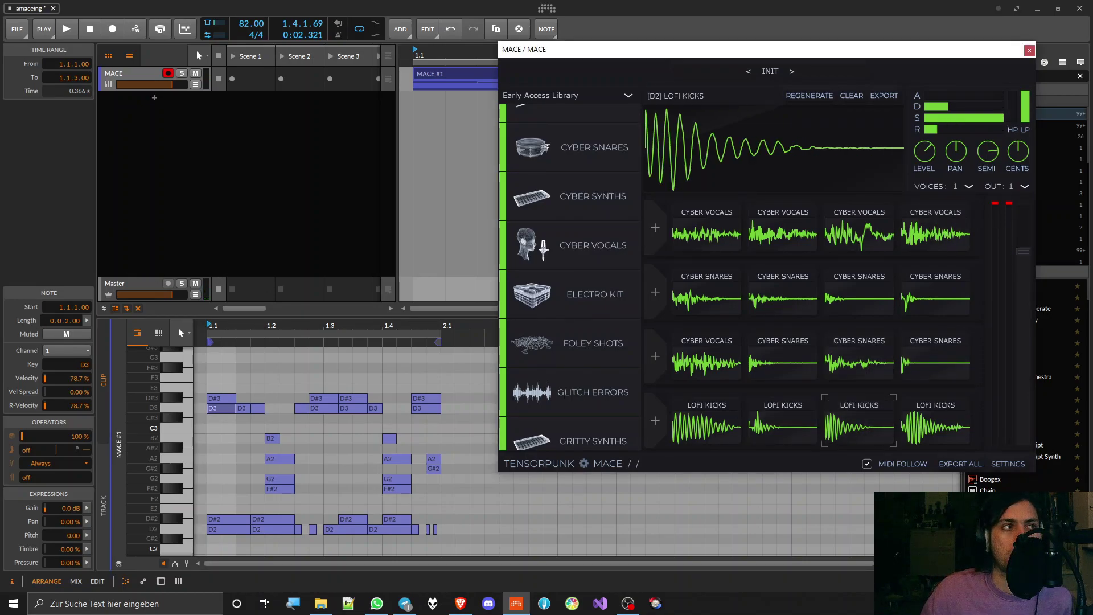
Switch to the Brave browser to view the MACE AI – Early Access product page
key("alt+Tab")
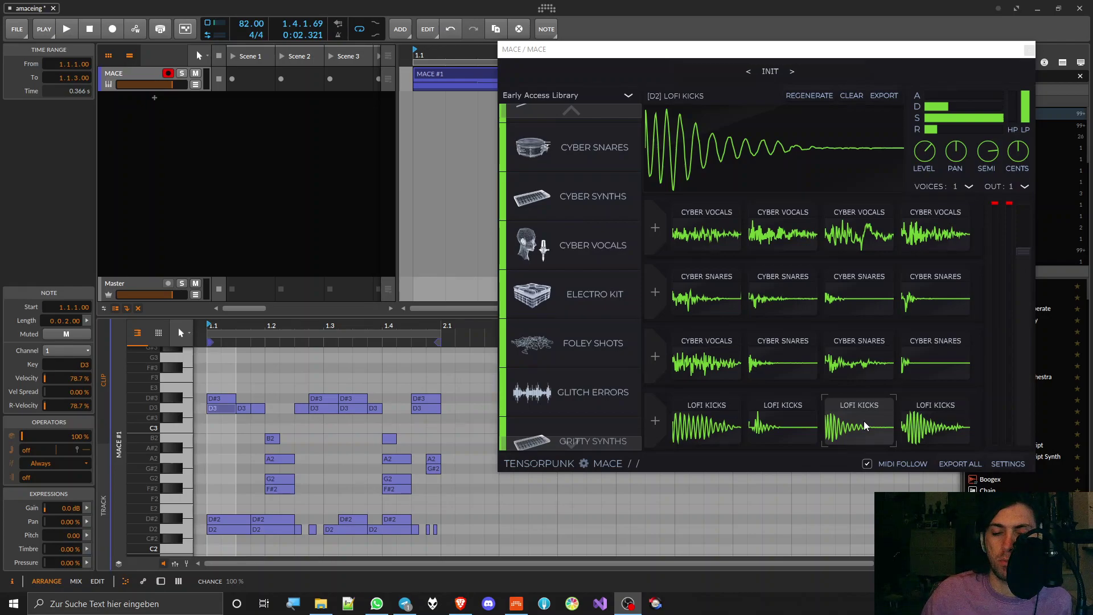
left_click(460, 602)
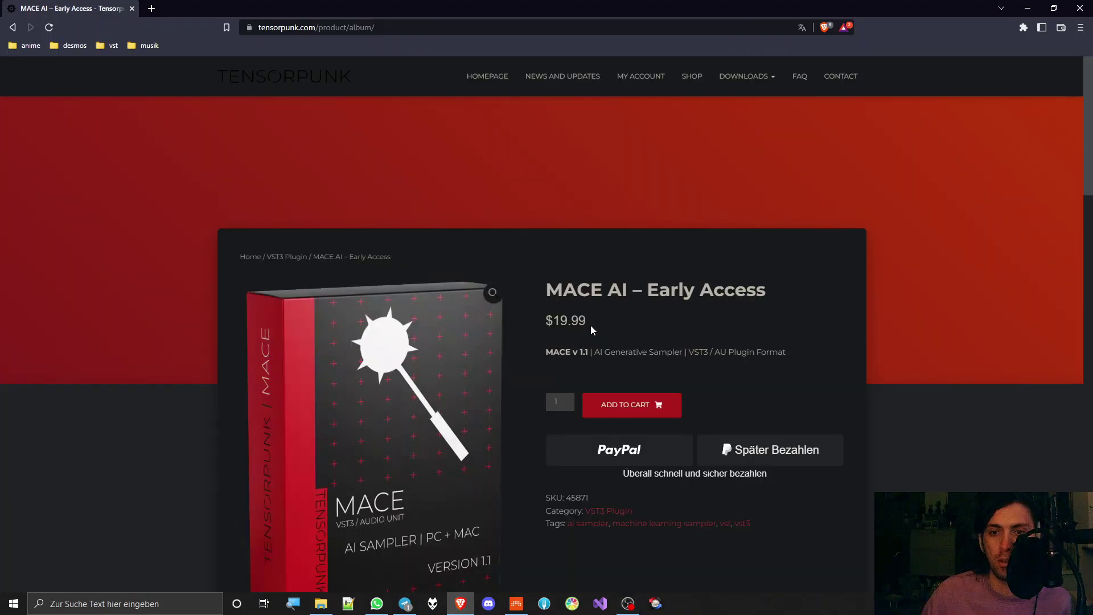
Switch back to Bitwig Studio and listen to the D#2, C#2 and C2 Lofi Kicks pads and the G#2 Cyber Vocals pad
left_click(539, 328)
left_click(458, 601)
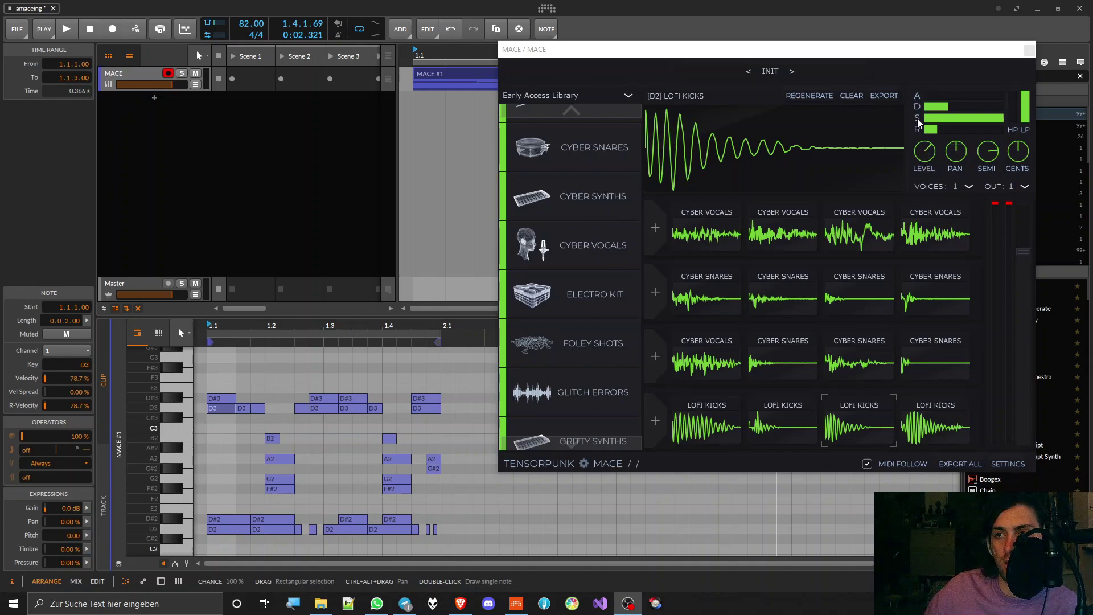
left_click(947, 424)
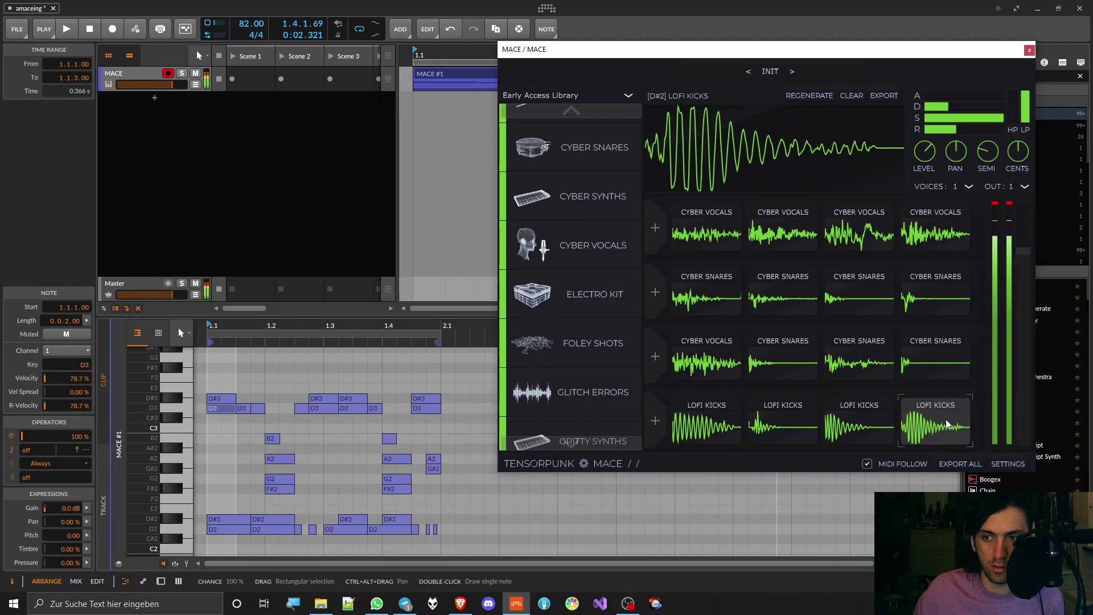
left_click(783, 418)
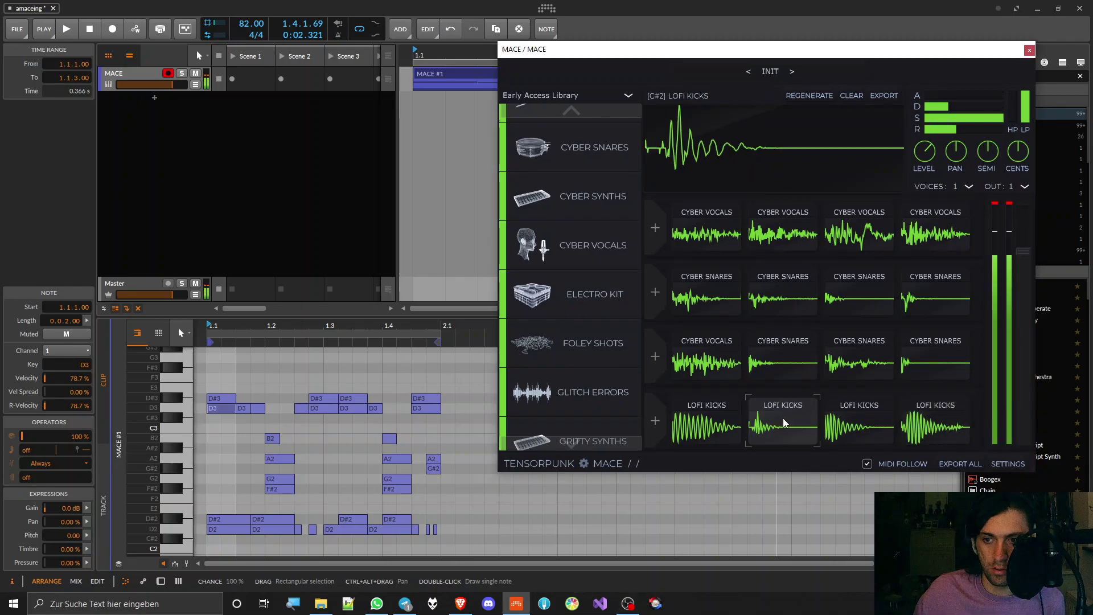
left_click(691, 420)
left_click(697, 422)
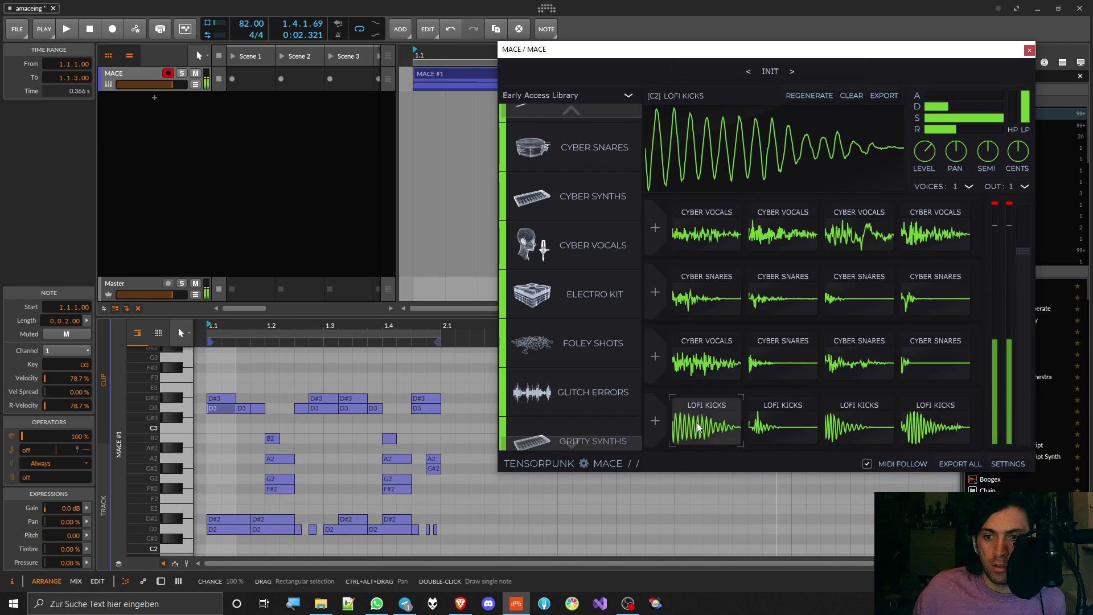
left_click(697, 422)
left_click(703, 377)
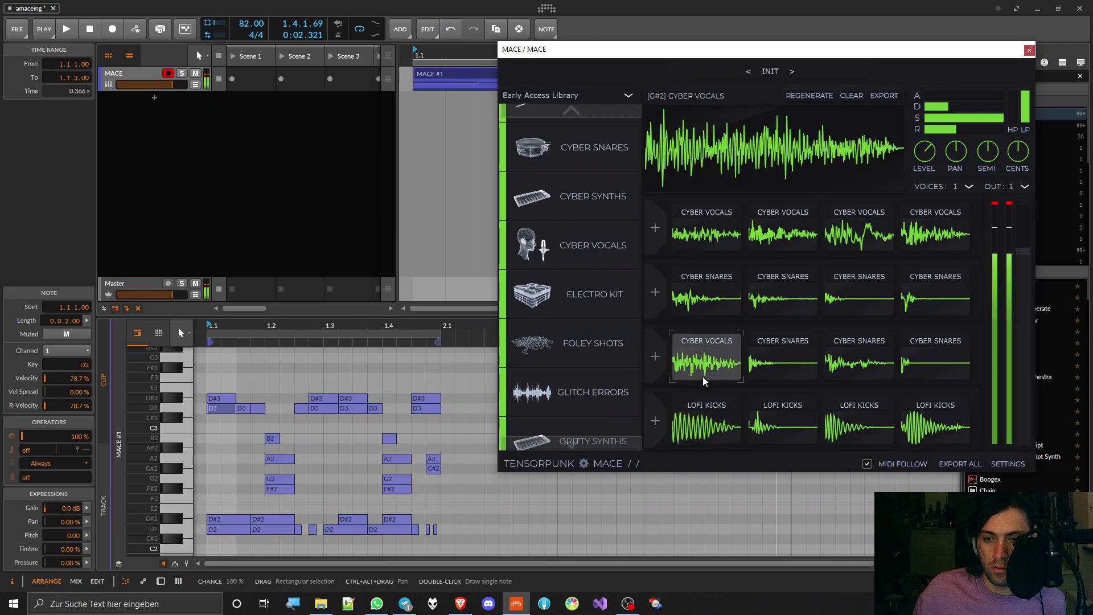
left_click(703, 377)
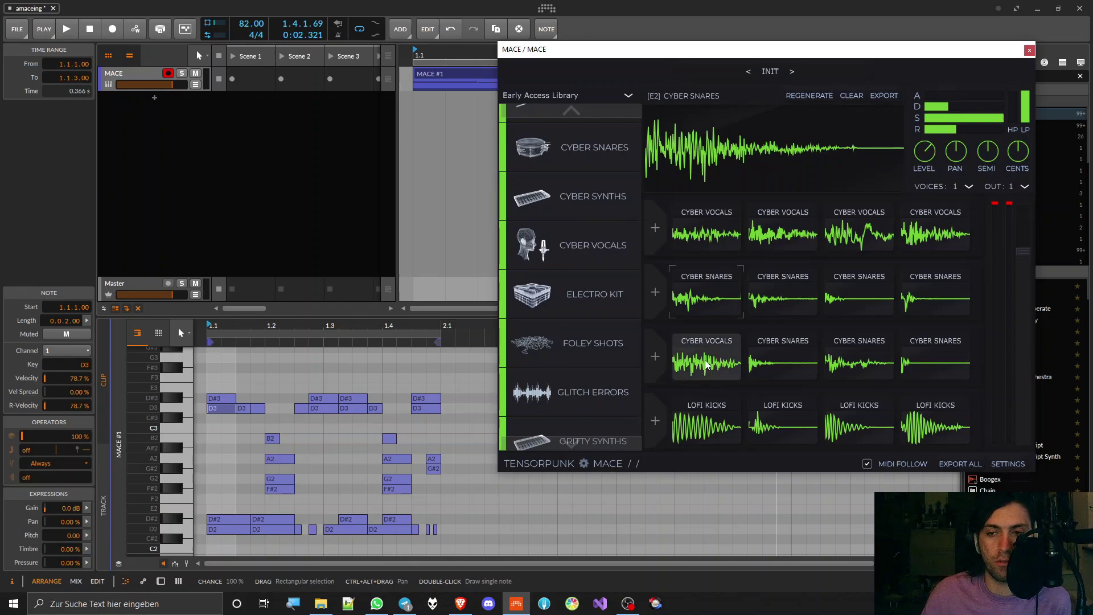
left_click(705, 365)
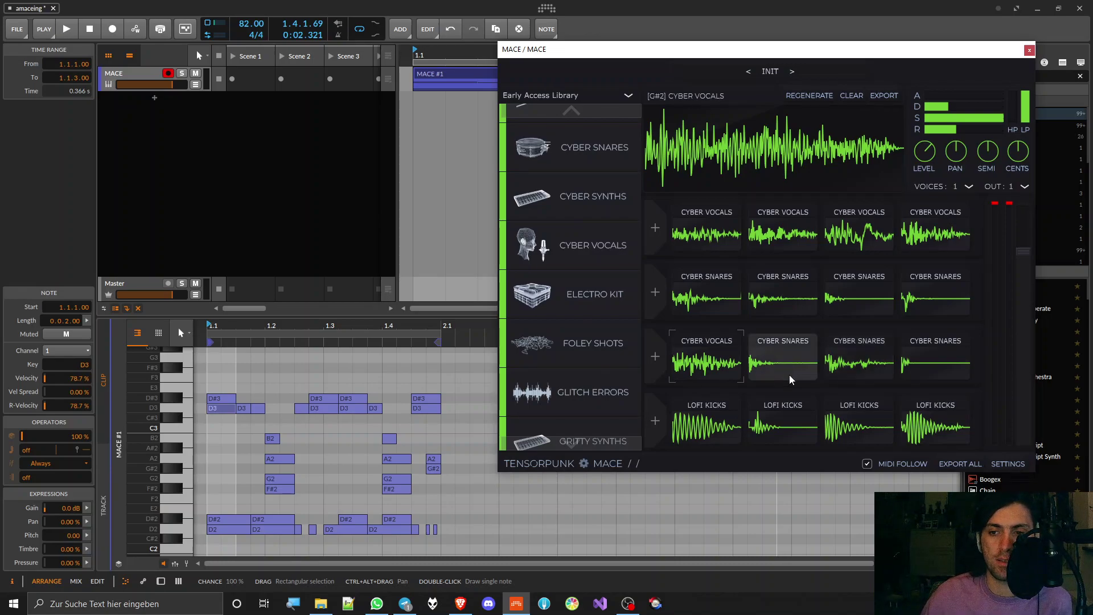
Move the sample start of the C#2 Lofi Kicks pad to just before the main kick transient, listening to the pad
left_click(771, 434)
left_click(770, 428)
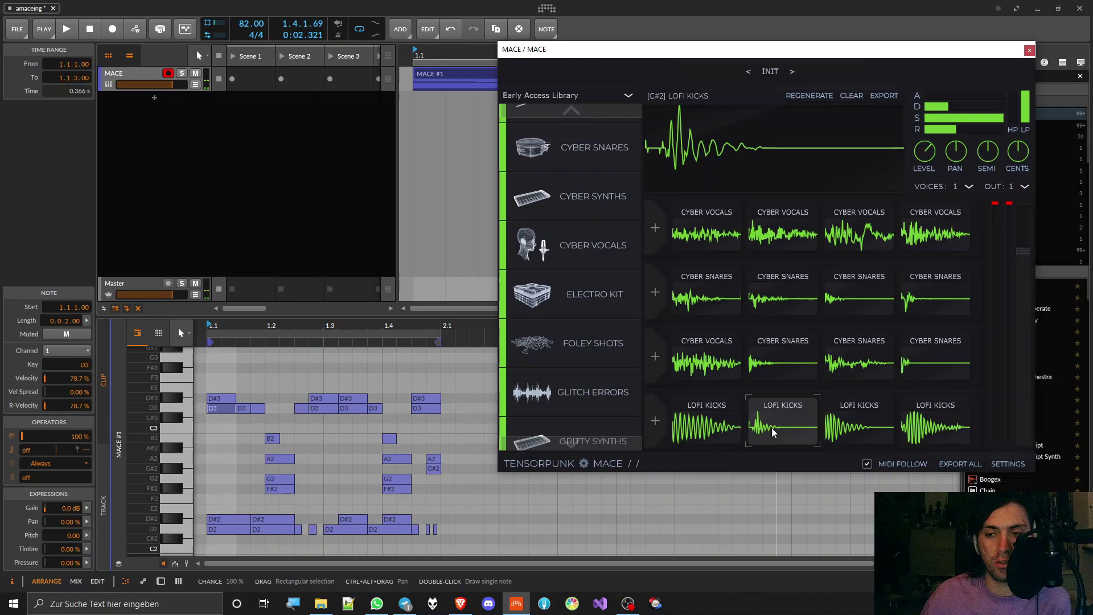
left_click(774, 418)
left_click(774, 418)
left_click(774, 417)
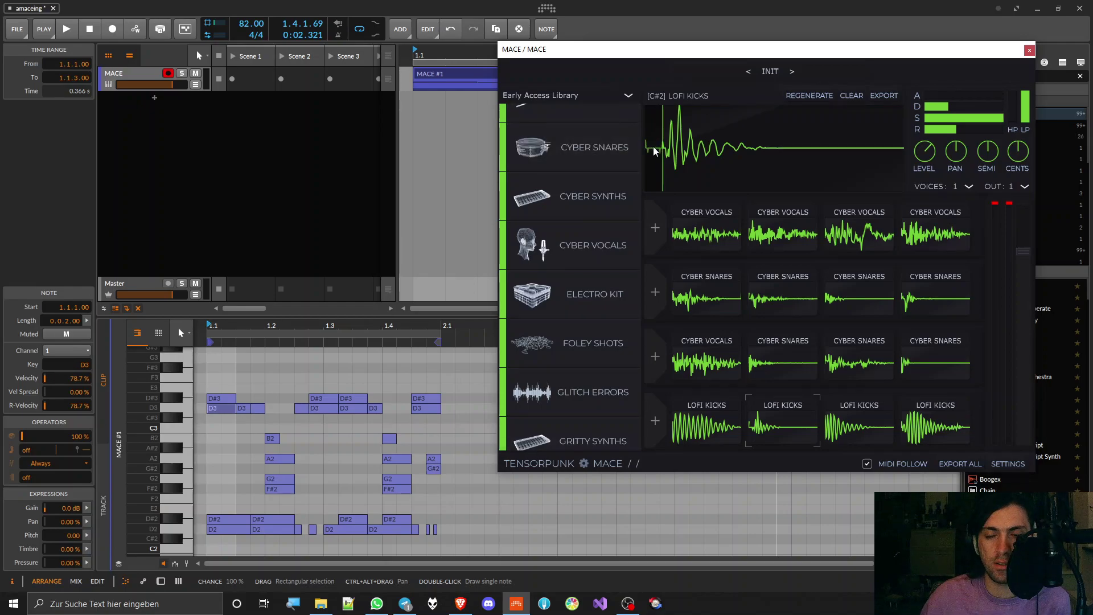
left_click(780, 425)
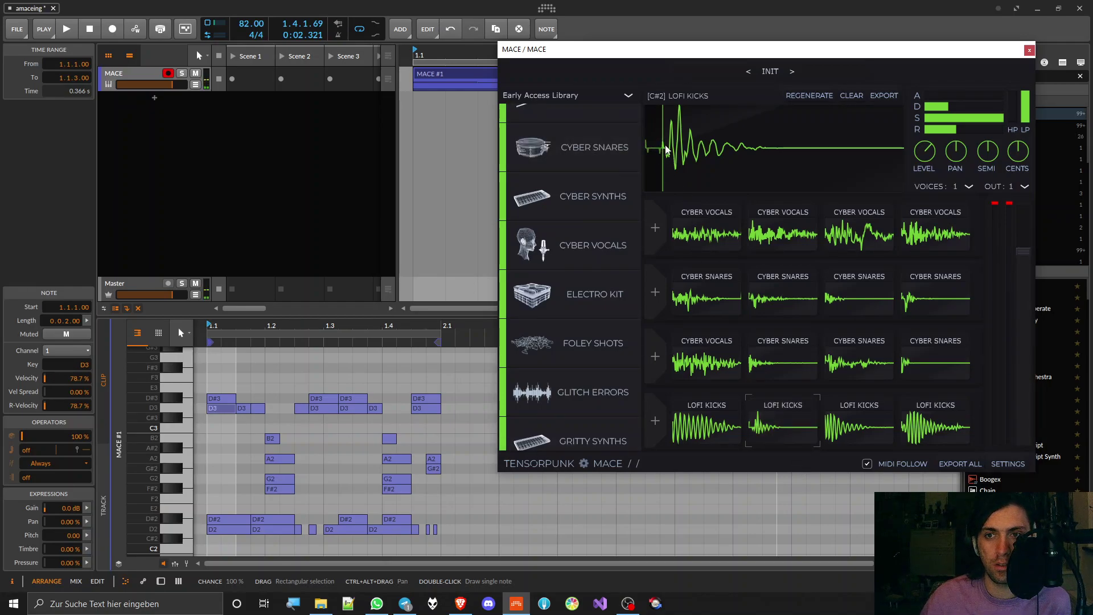
left_click(766, 412)
left_click(766, 412)
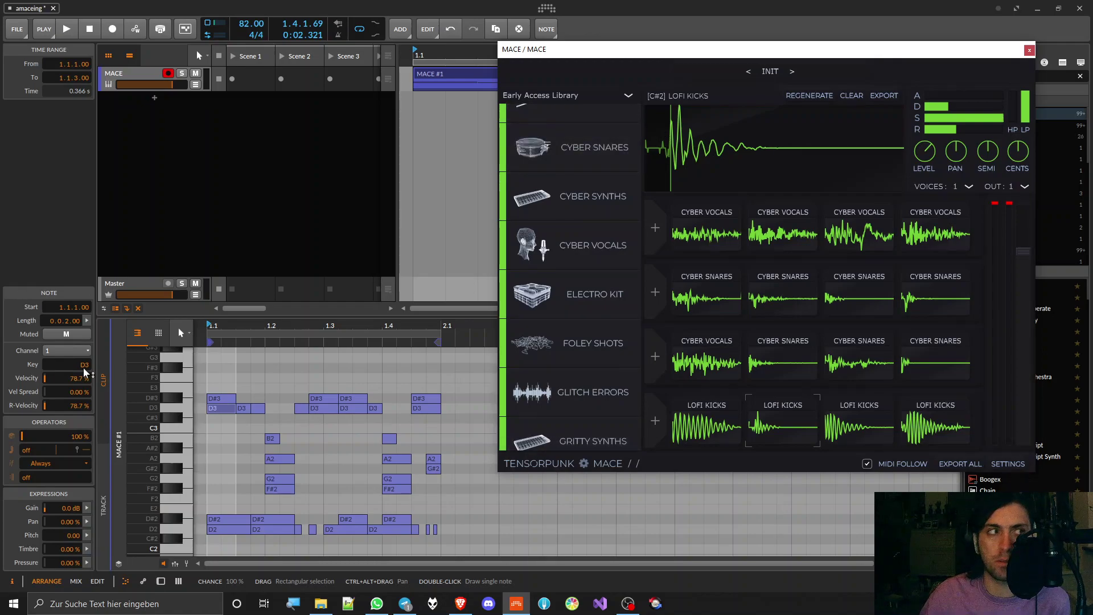
left_click(322, 407)
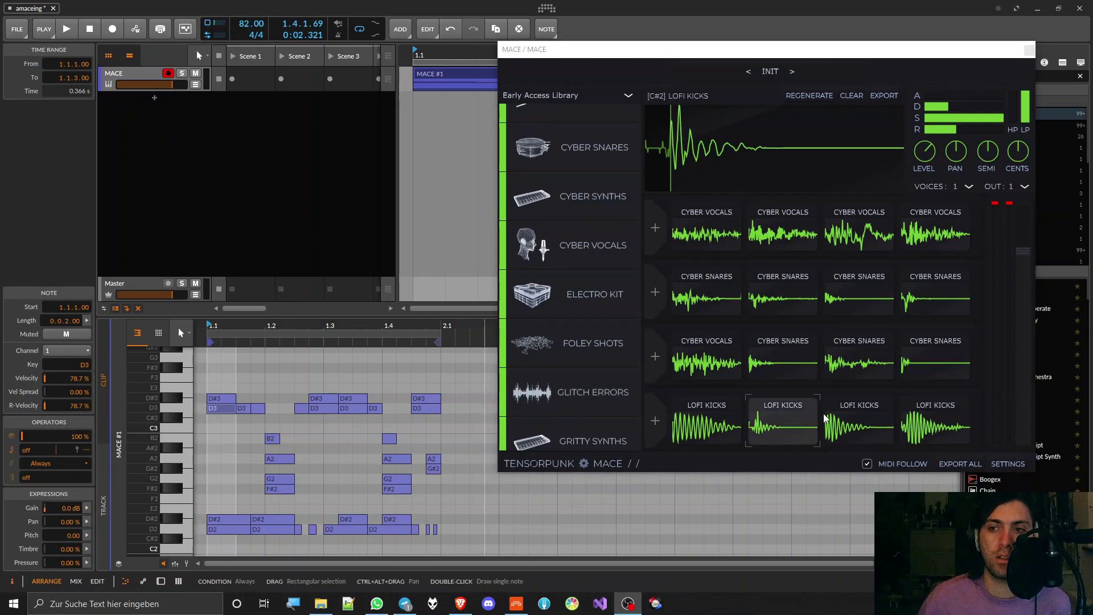
Try maximum decay on the F#2 Cyber Snares pad, return it to a very short decay, and listen to both settings
left_click(860, 299)
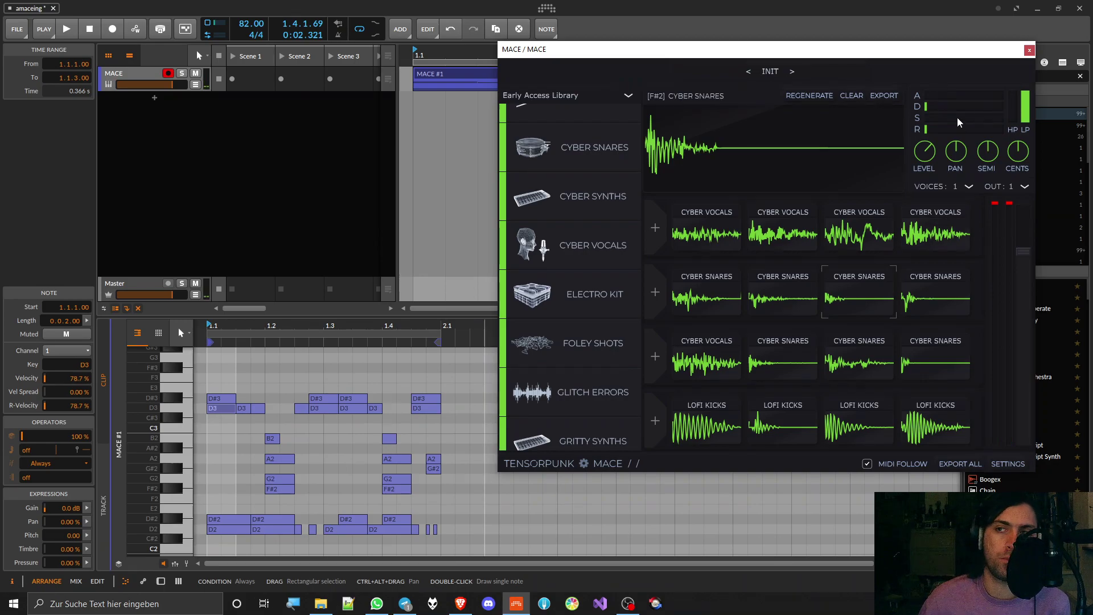
left_click(872, 308)
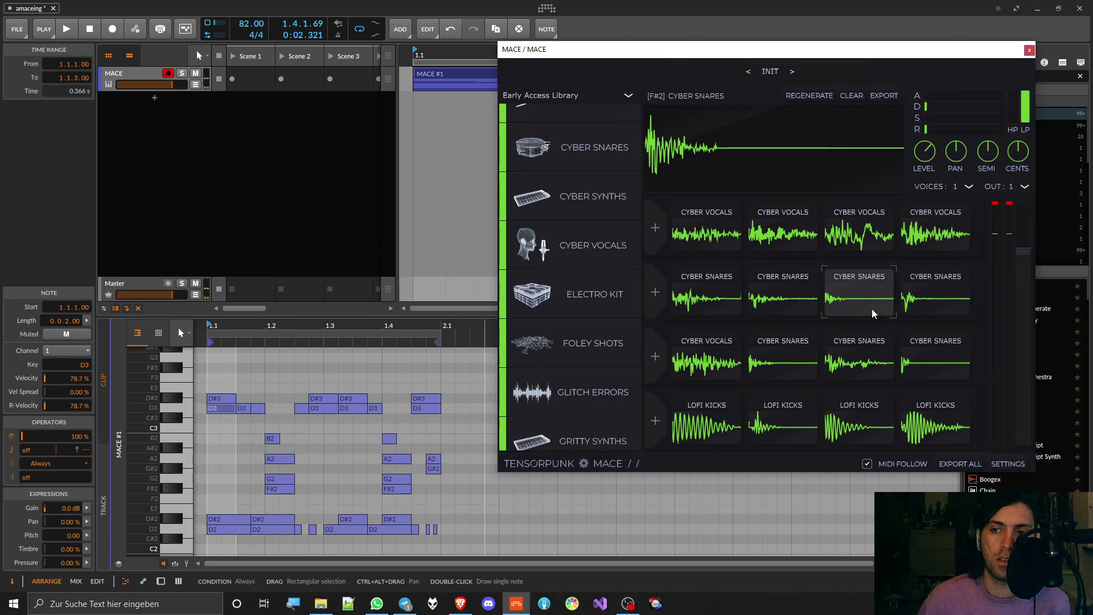
left_click(859, 291)
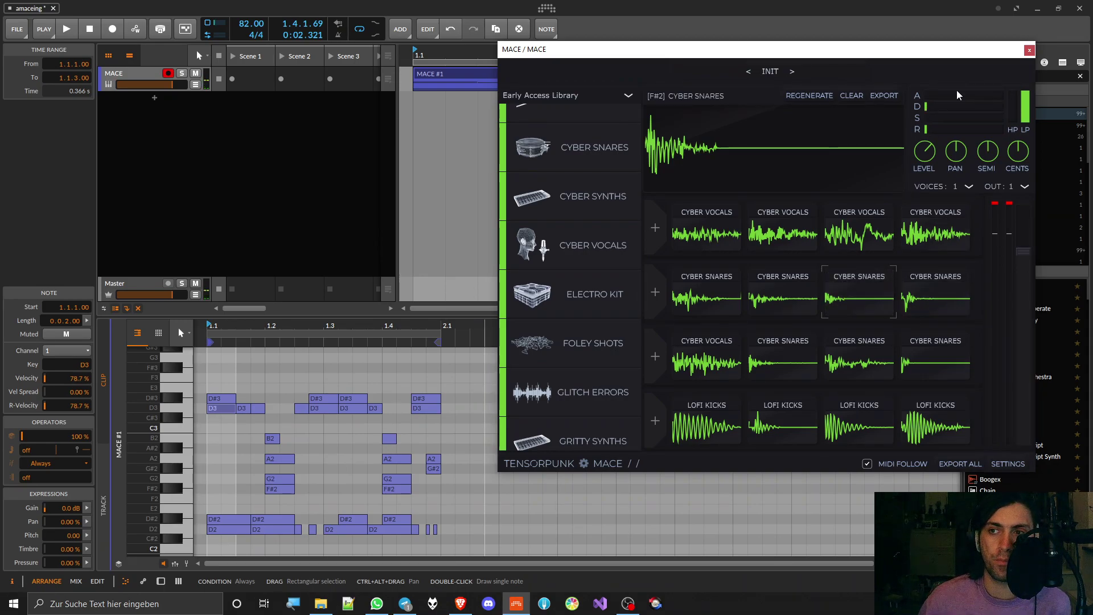
left_click_drag(957, 106, 1015, 107)
left_click(852, 281)
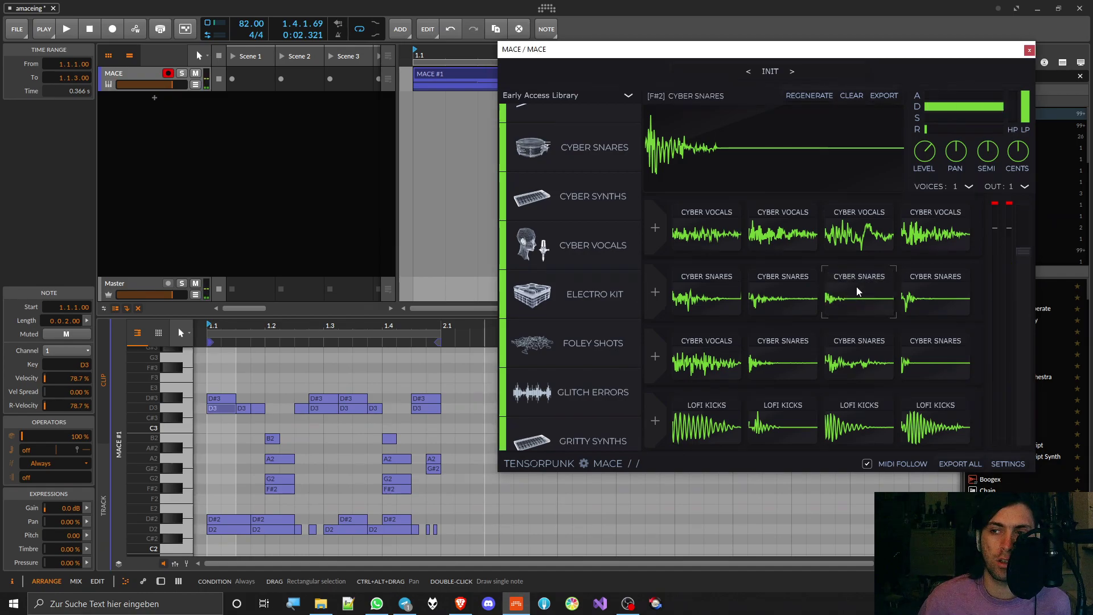
left_click(926, 107)
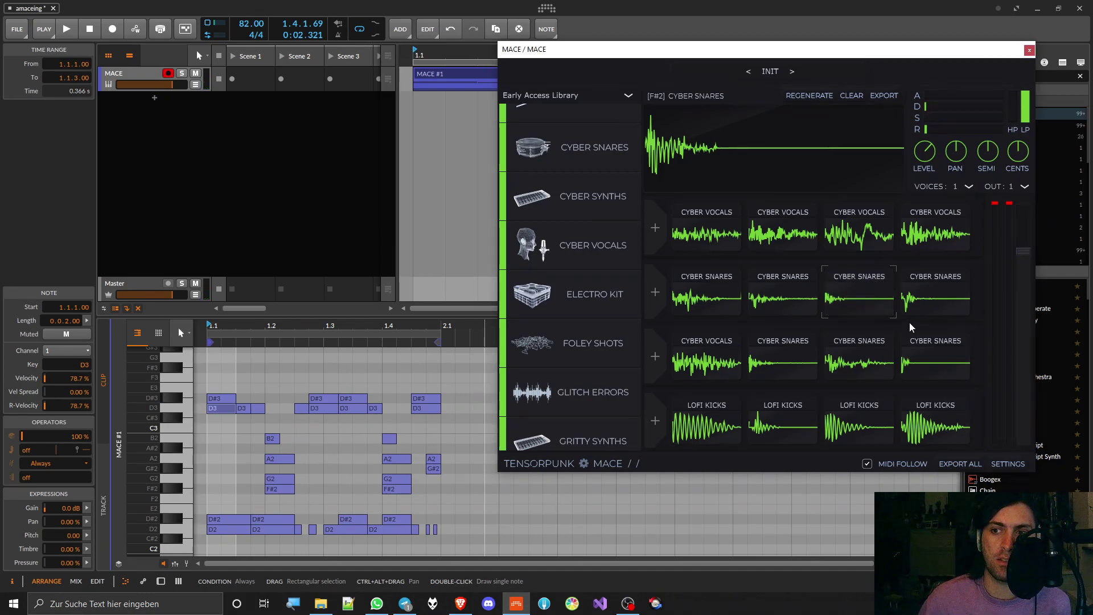
left_click(868, 305)
left_click(867, 306)
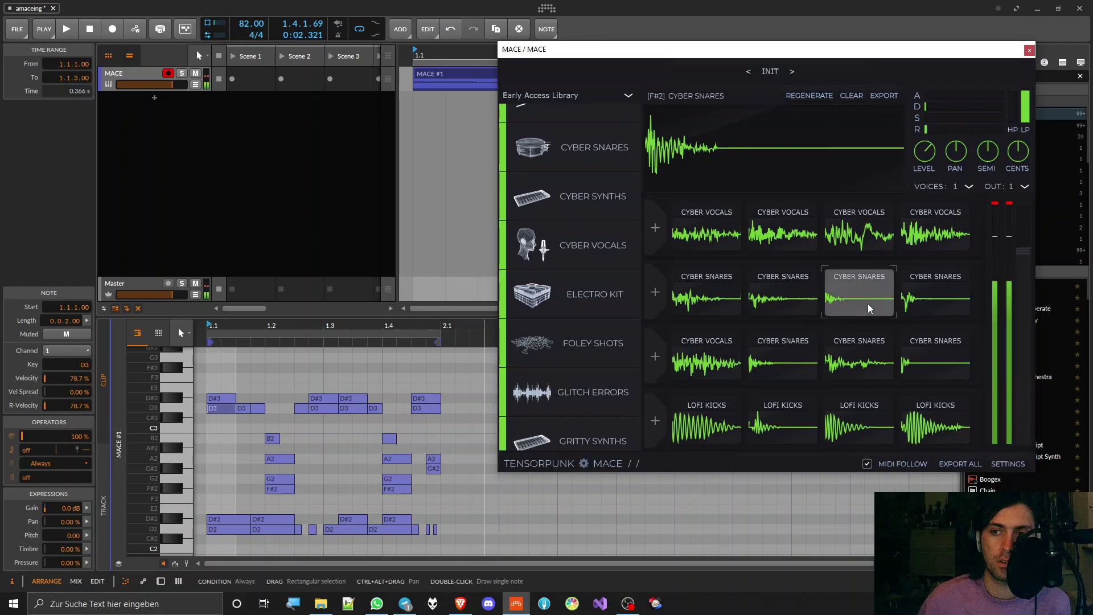
left_click(868, 306)
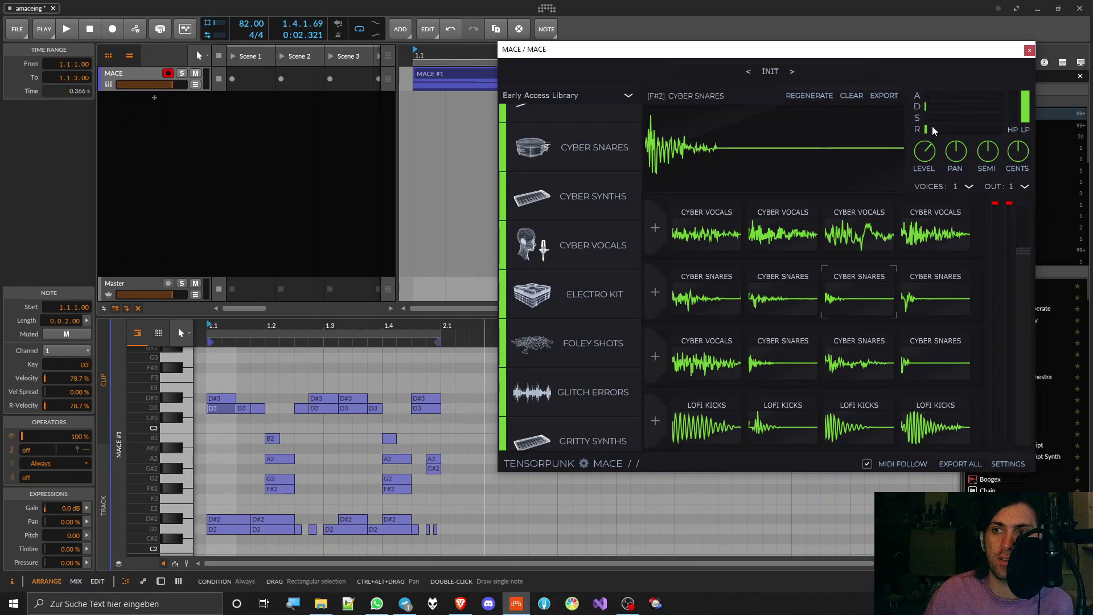
Audition the F#2 Cyber Snares pad with maximum decay and a slight attack, then reset both to very short values
left_click(1002, 107)
left_click(927, 97)
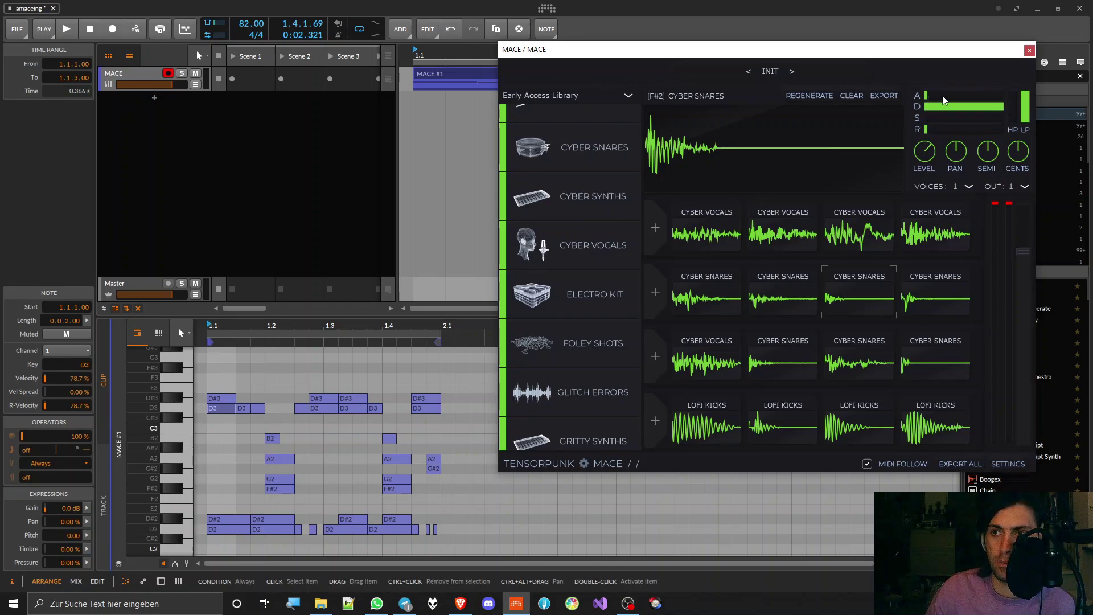
left_click(842, 301)
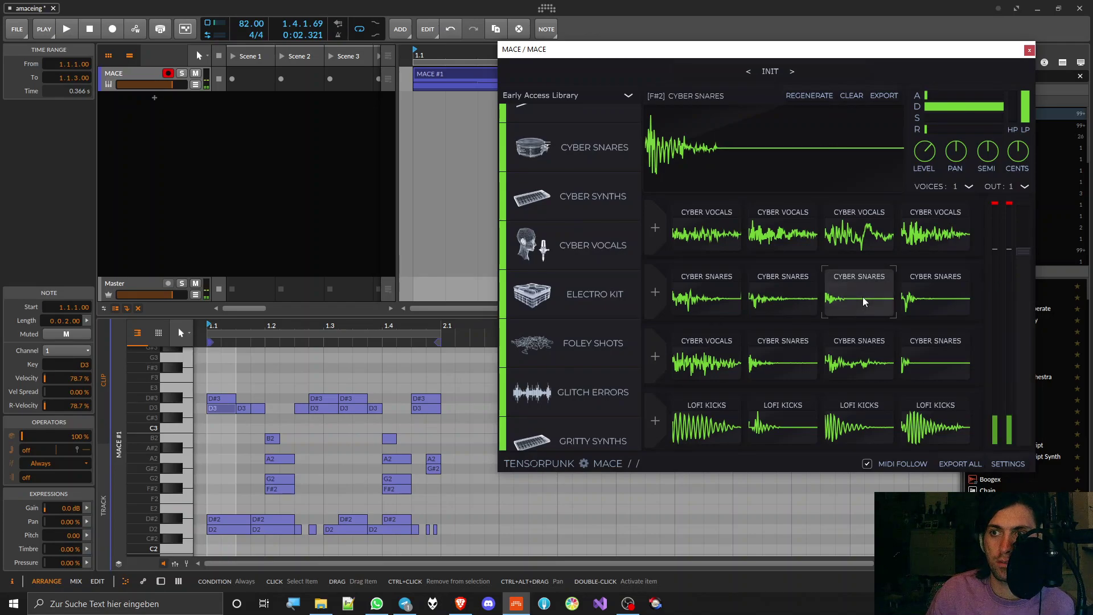
left_click(862, 297)
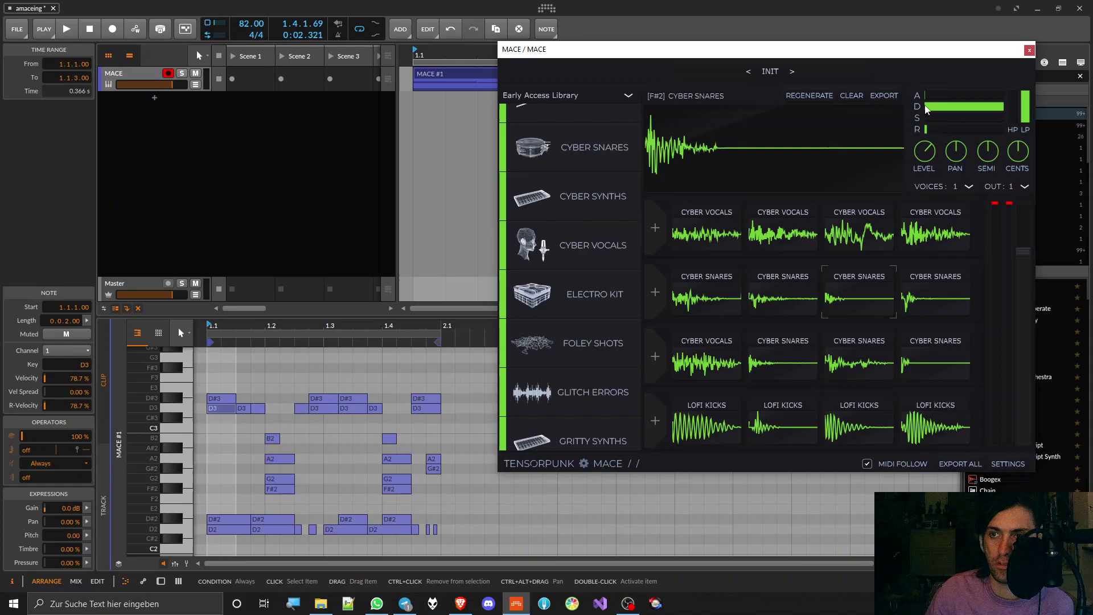
left_click(865, 298)
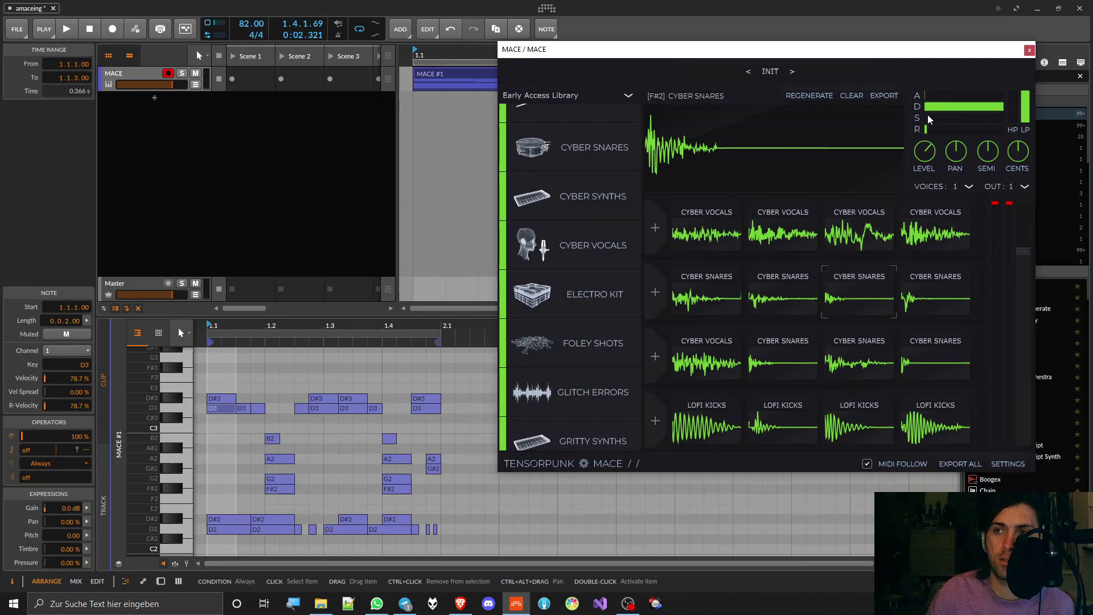
left_click(844, 306)
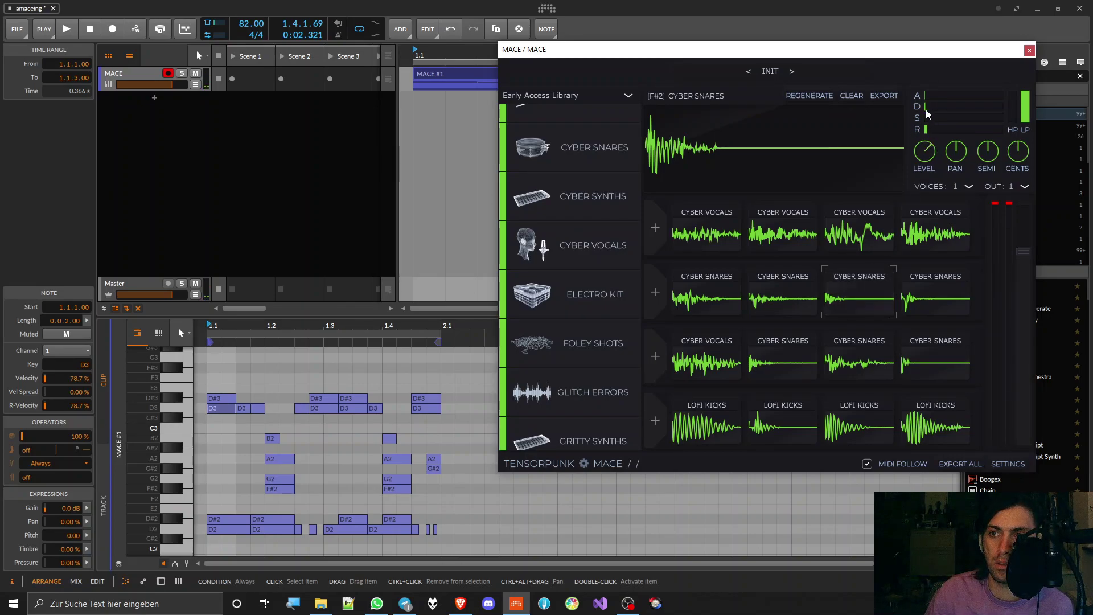
left_click(852, 283)
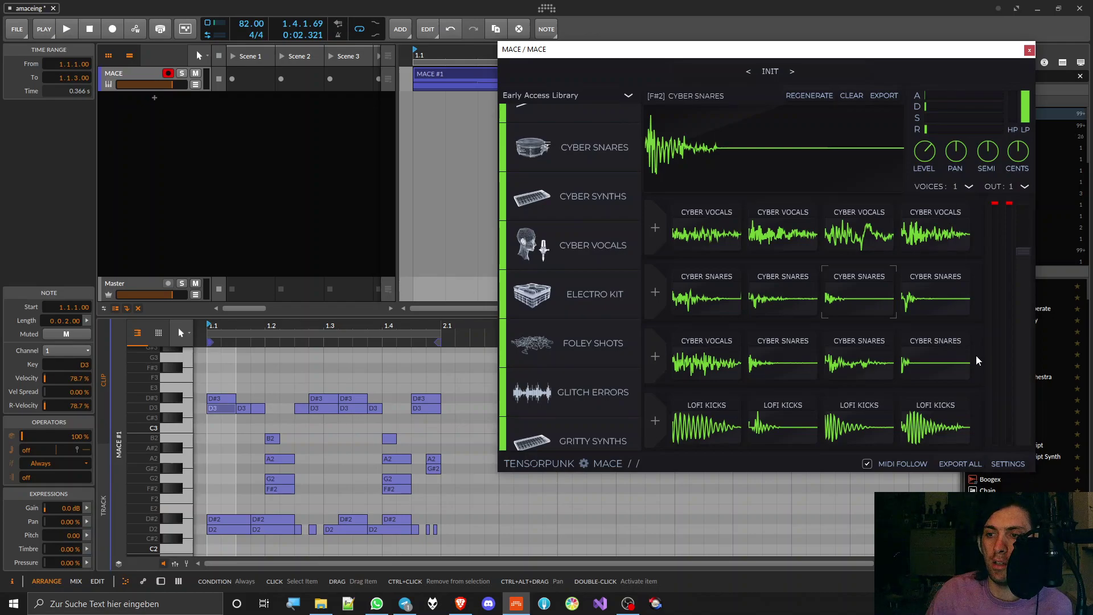
Select the G2 Cyber Snares pad and move the MACE window to uncover the device browser
left_click(953, 300)
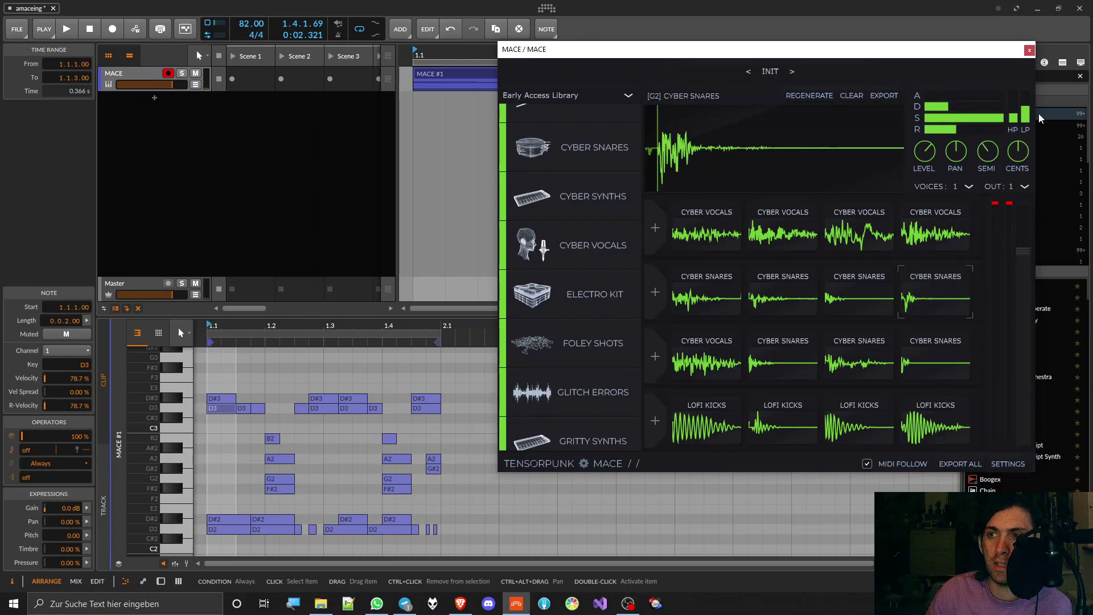
mouse_move(1022, 110)
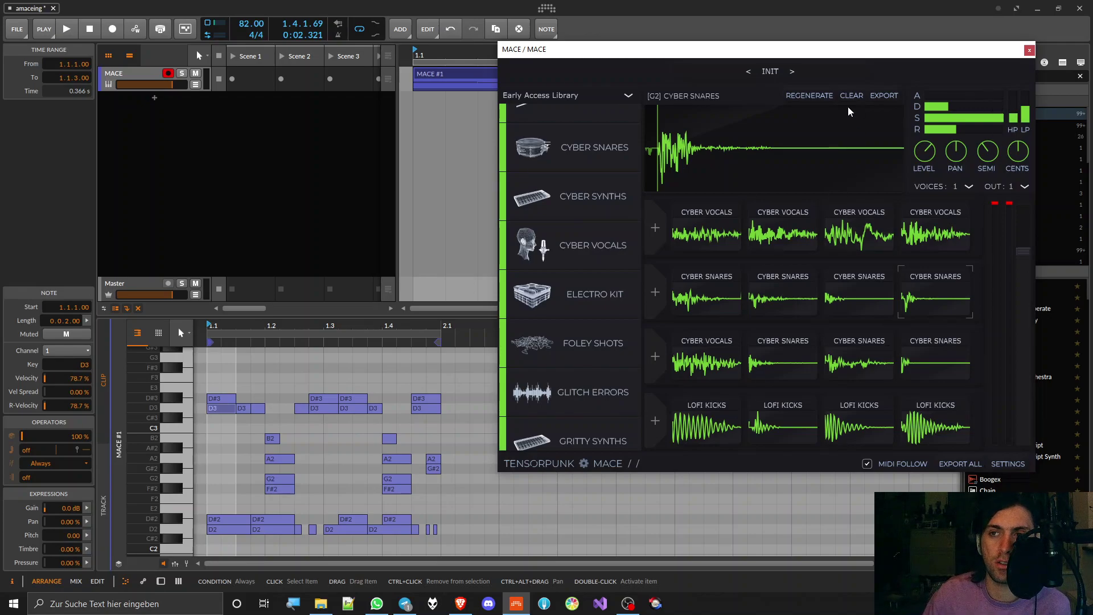
left_click_drag(853, 51, 767, 29)
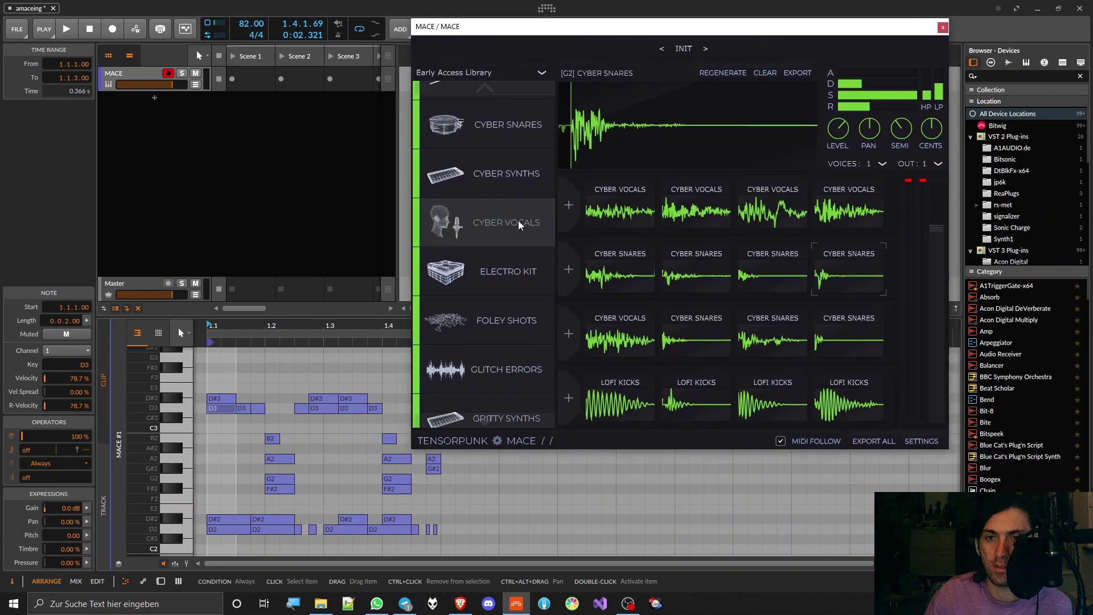
scroll(507, 131, "up", 1)
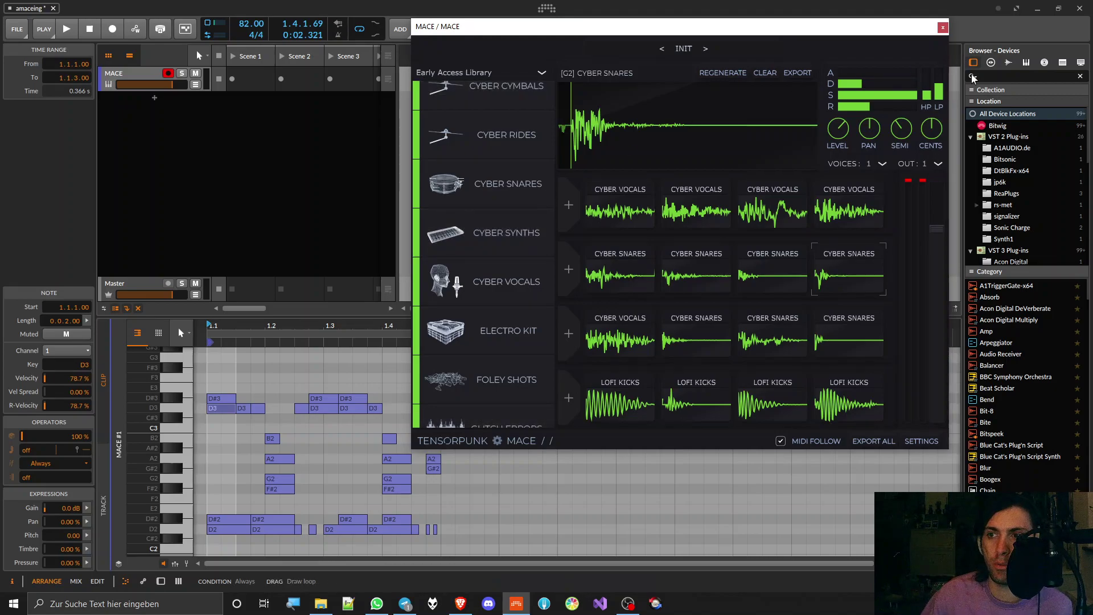
mouse_move(940, 93)
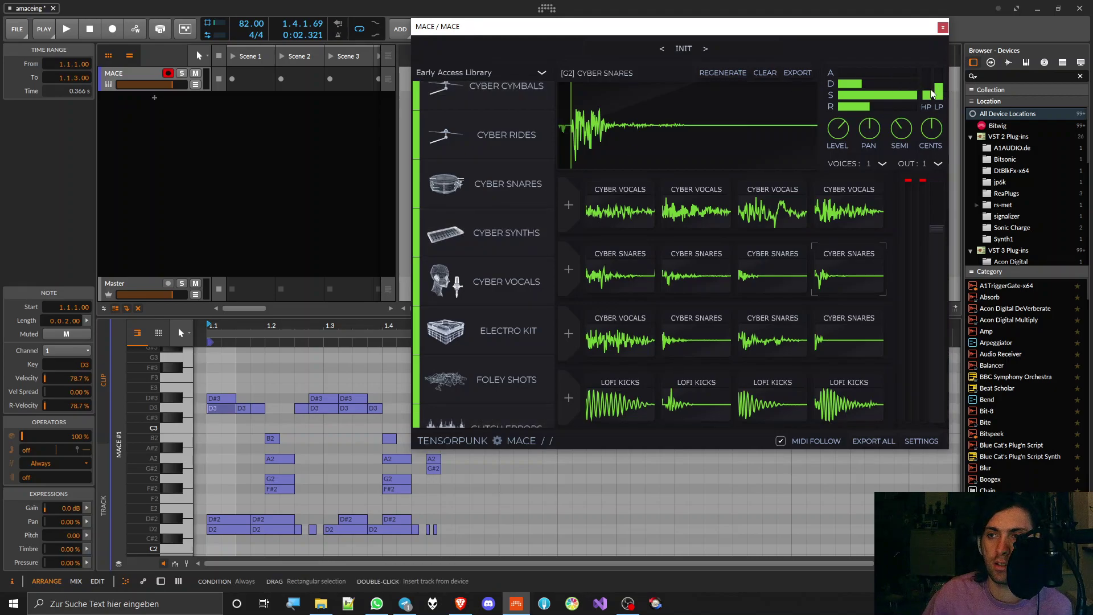
left_click_drag(927, 93, 920, 69)
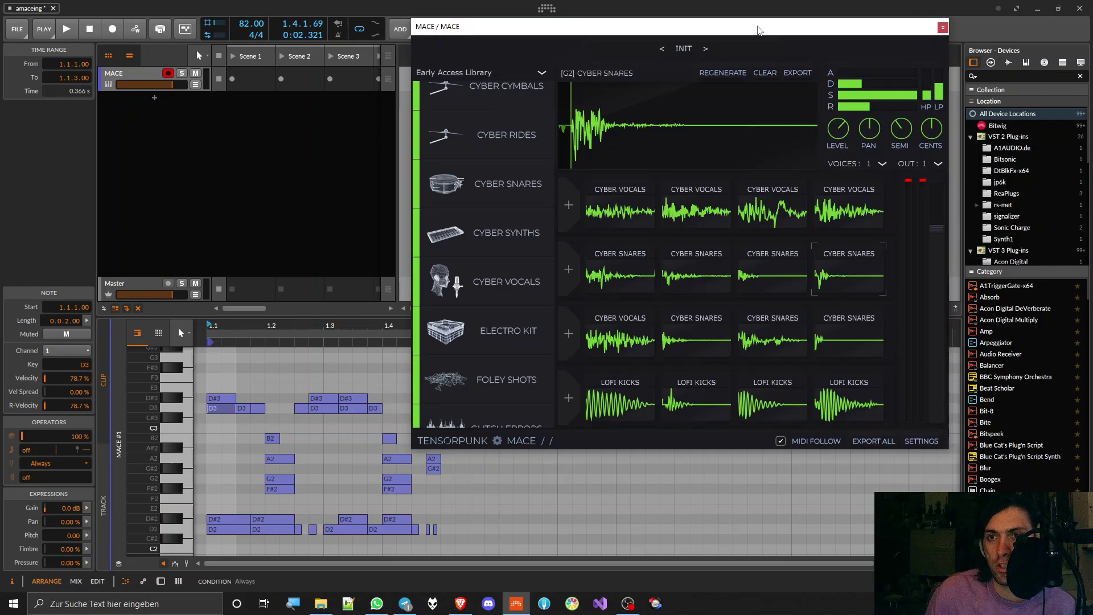
left_click_drag(758, 30, 722, 21)
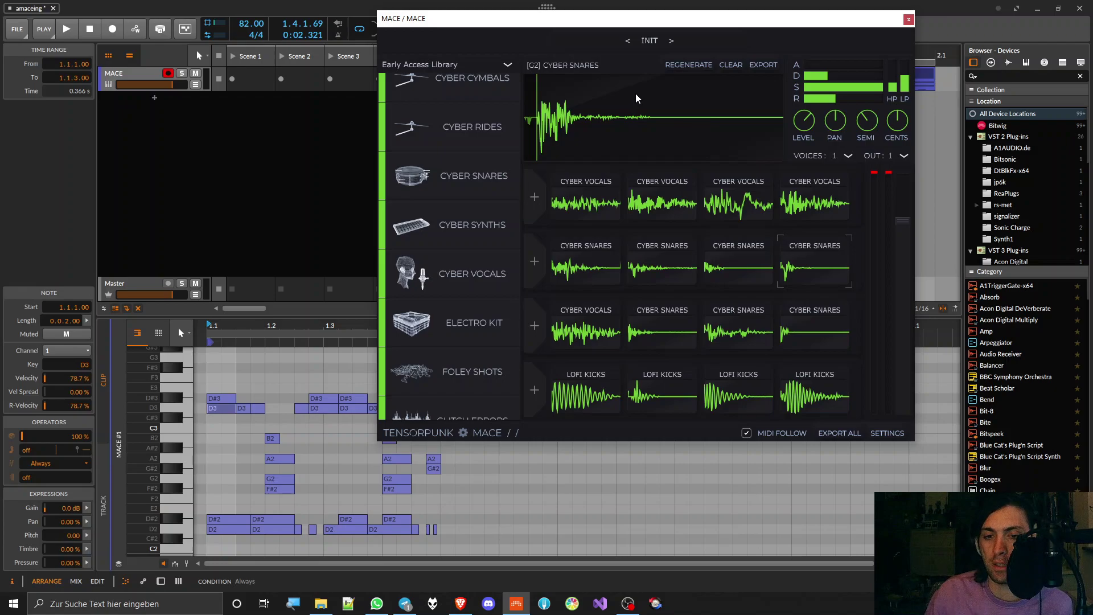
Switch to Brave, highlight the price and the Early Access label on the MACE AI product page, and return to Bitwig Studio
left_click(460, 603)
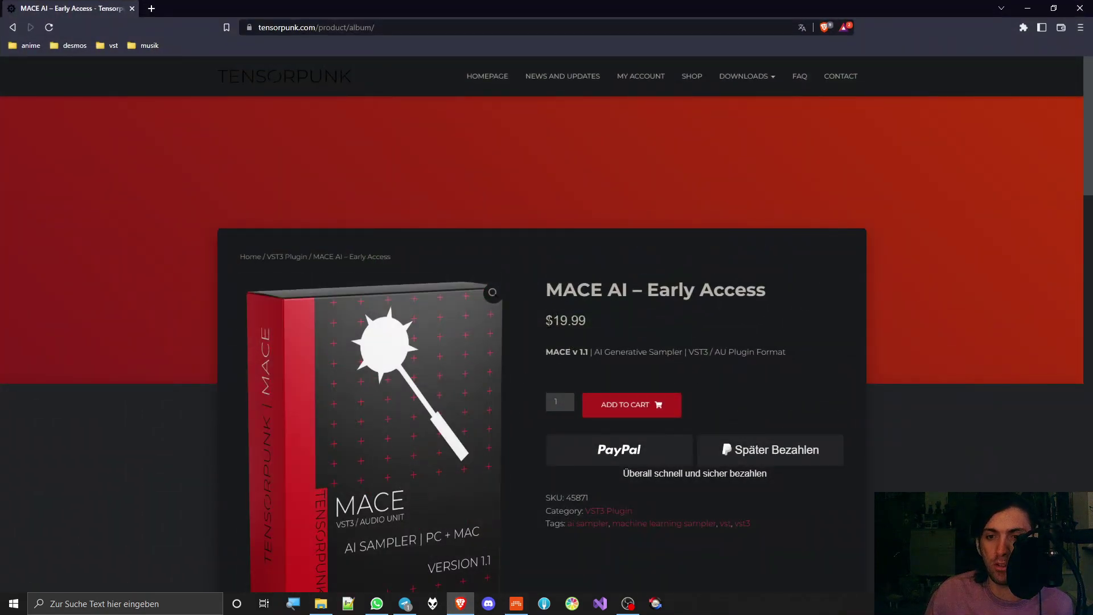
left_click_drag(547, 321, 583, 321)
left_click_drag(647, 290, 766, 293)
left_click(764, 291)
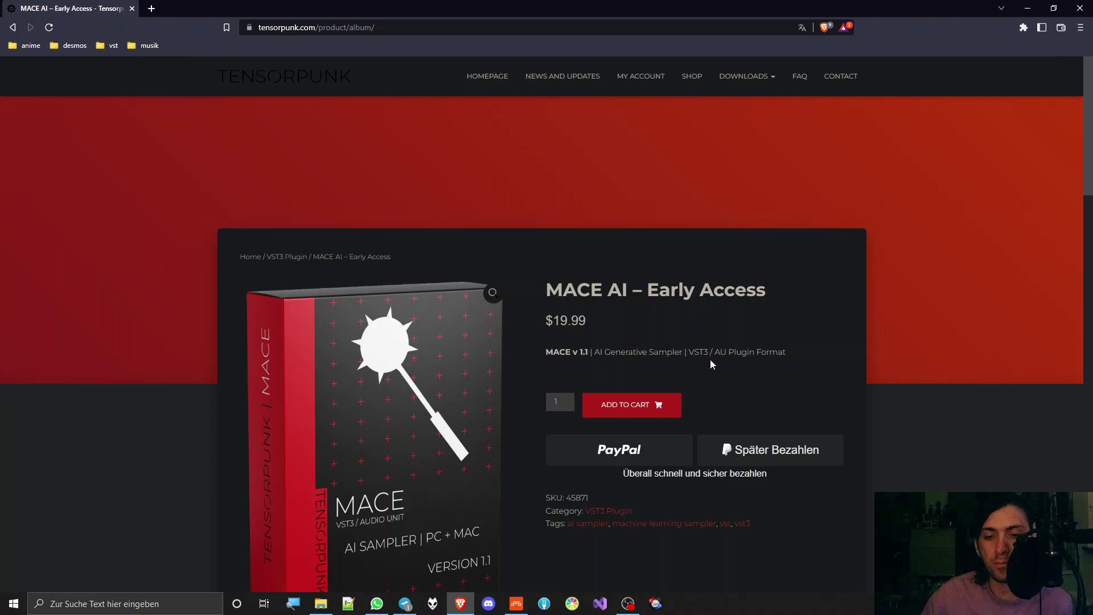
left_click(526, 602)
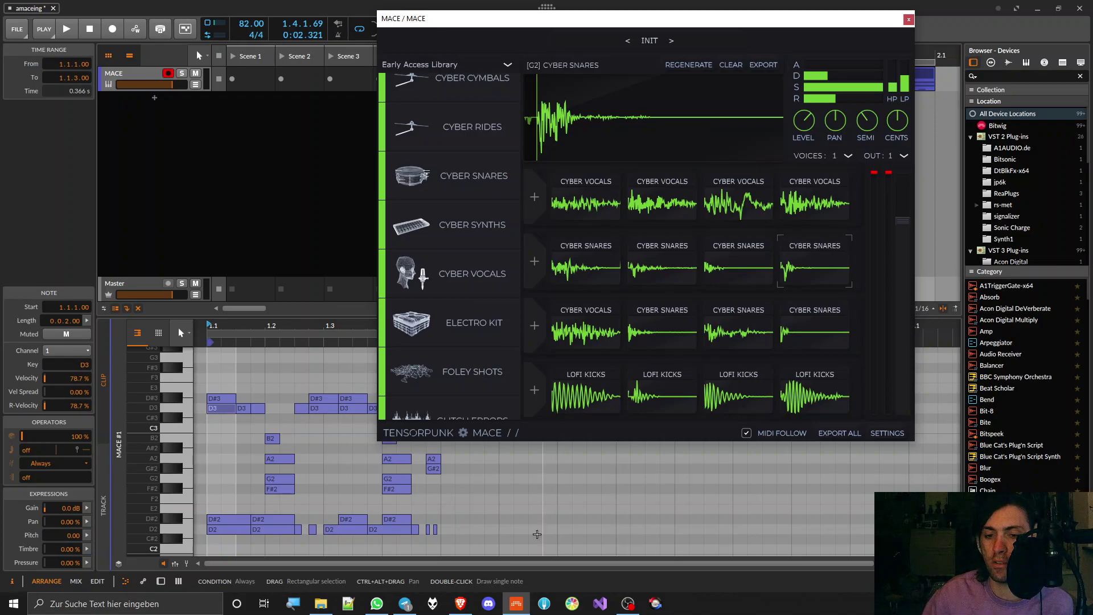
Switch to Brave to highlight the MACE AI price again, return to Bitwig Studio and move the MACE window off the clip's notes
left_click(460, 603)
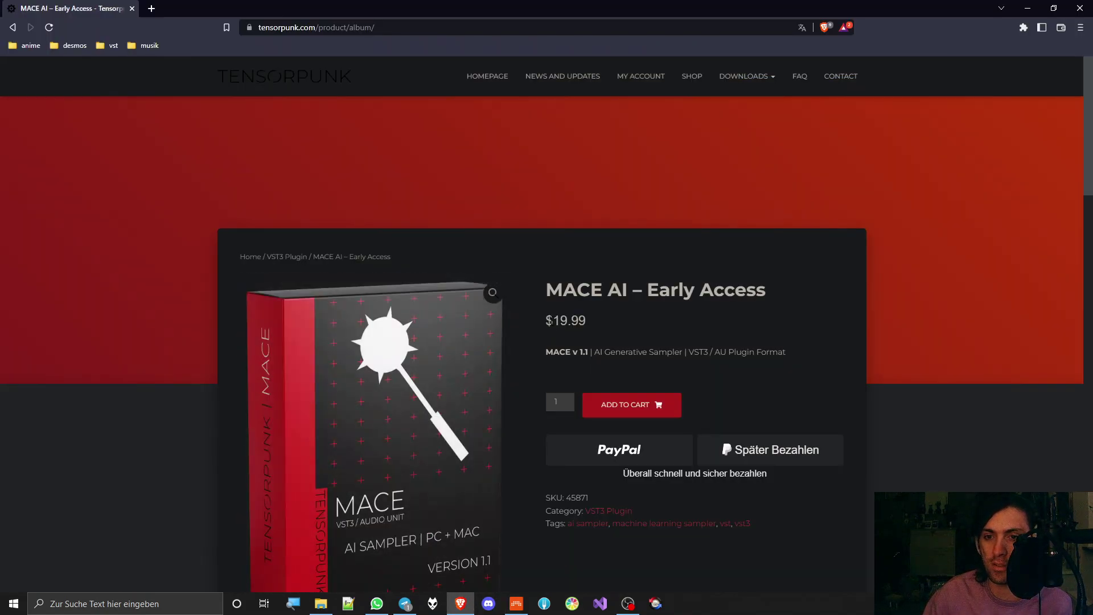
left_click_drag(545, 321, 592, 311)
left_click(592, 316)
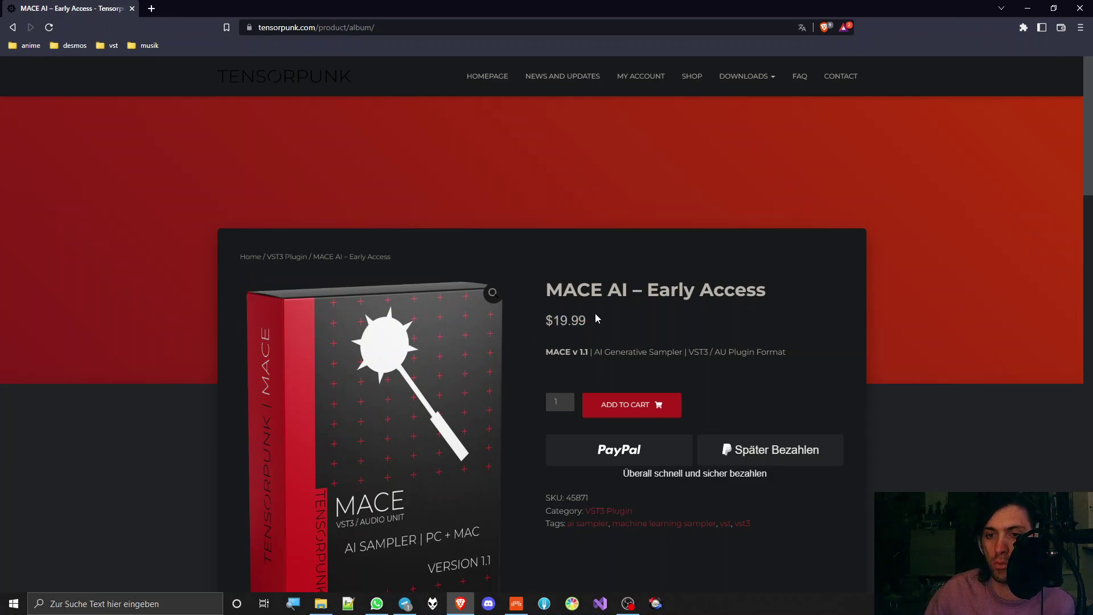
left_click(516, 604)
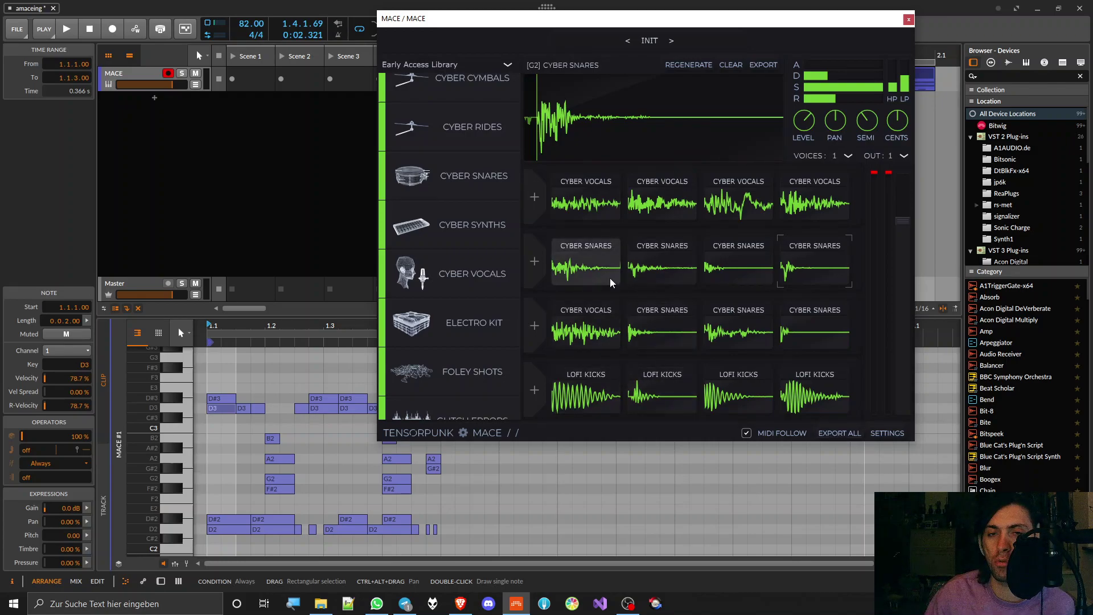
left_click_drag(559, 25, 599, 30)
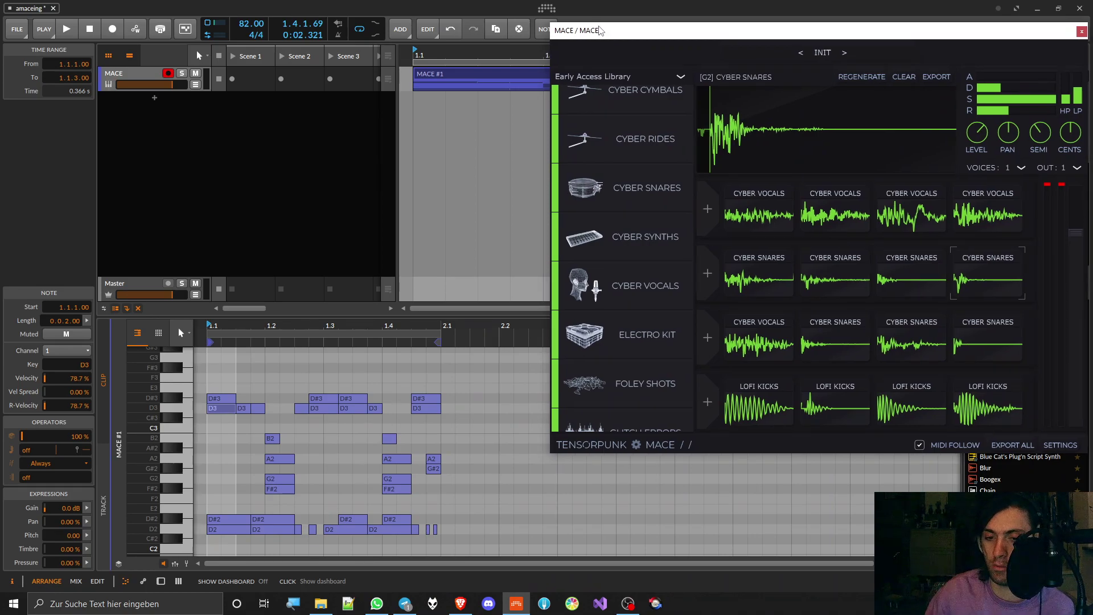
Revisit the MACE AI product page in Brave, highlight its price once more, and minimize the browser to return to Bitwig Studio
left_click(460, 602)
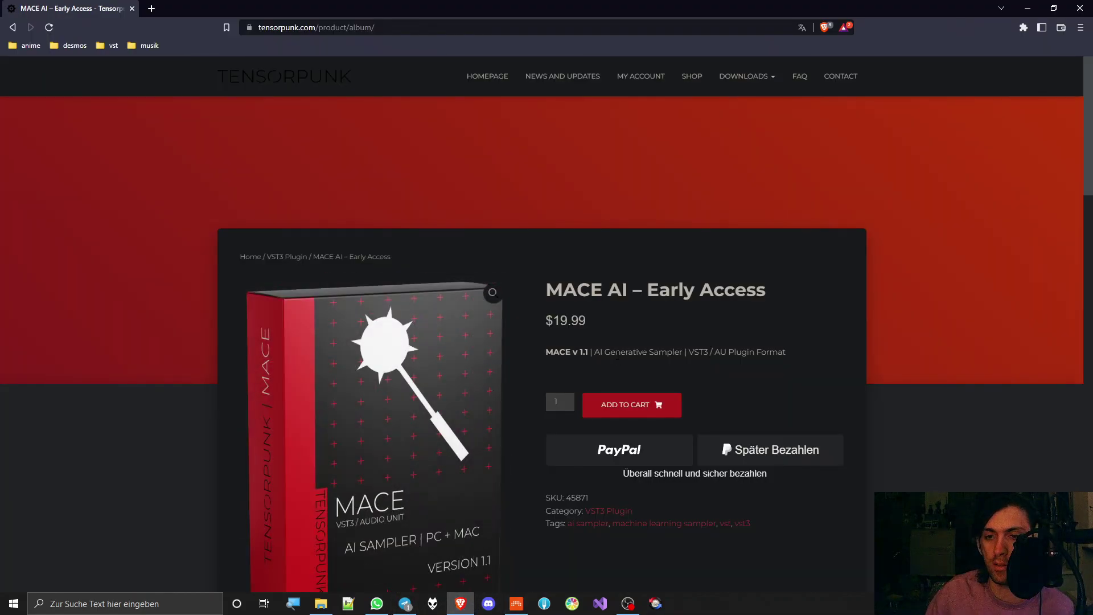
left_click_drag(544, 322, 595, 316)
left_click(595, 316)
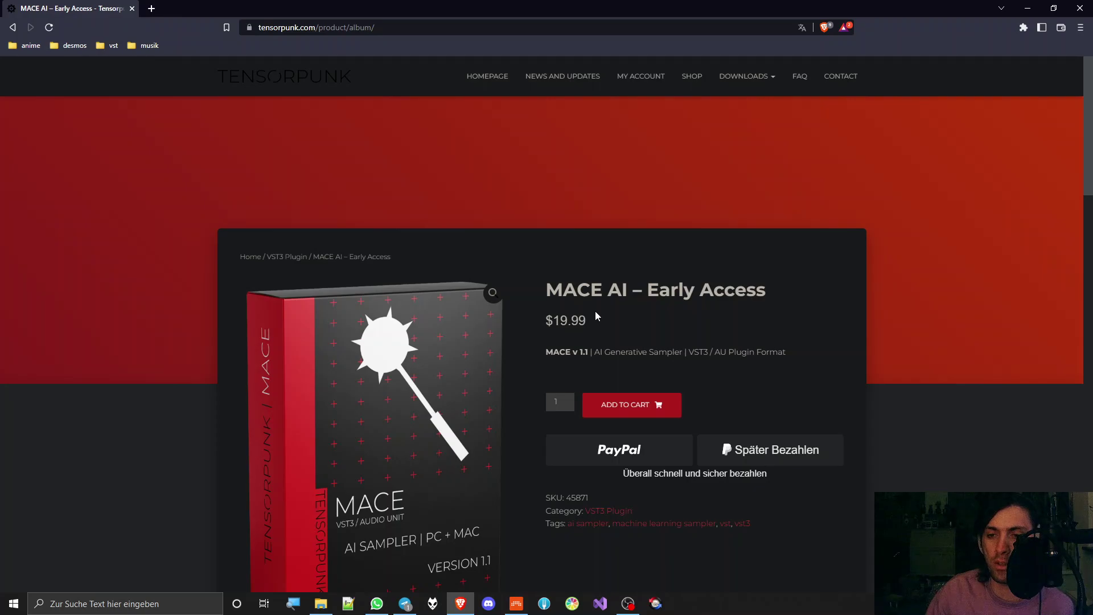
left_click(509, 607)
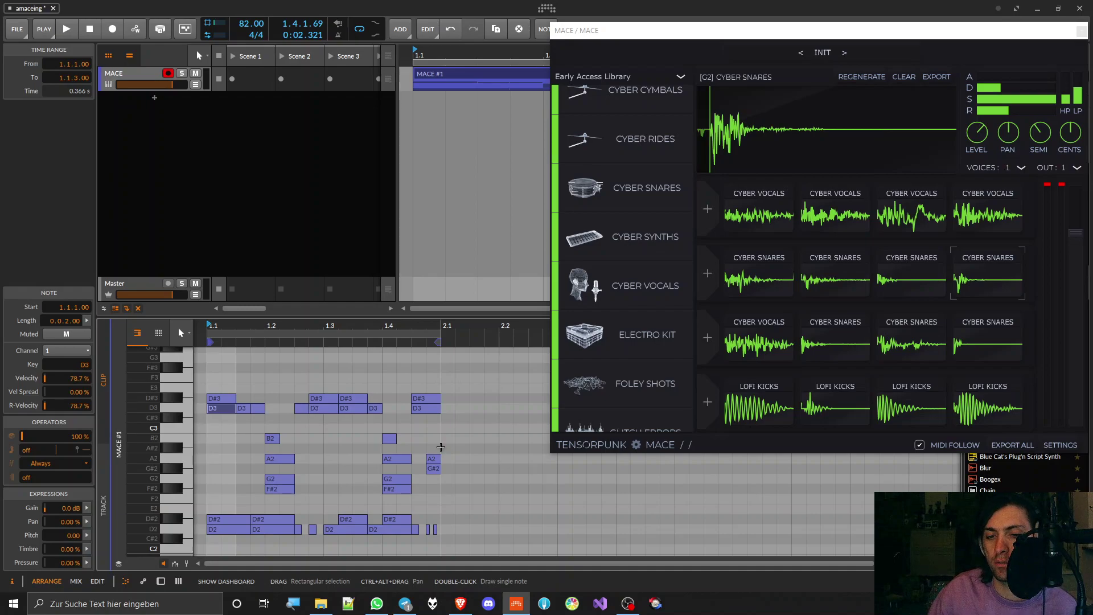
left_click(460, 603)
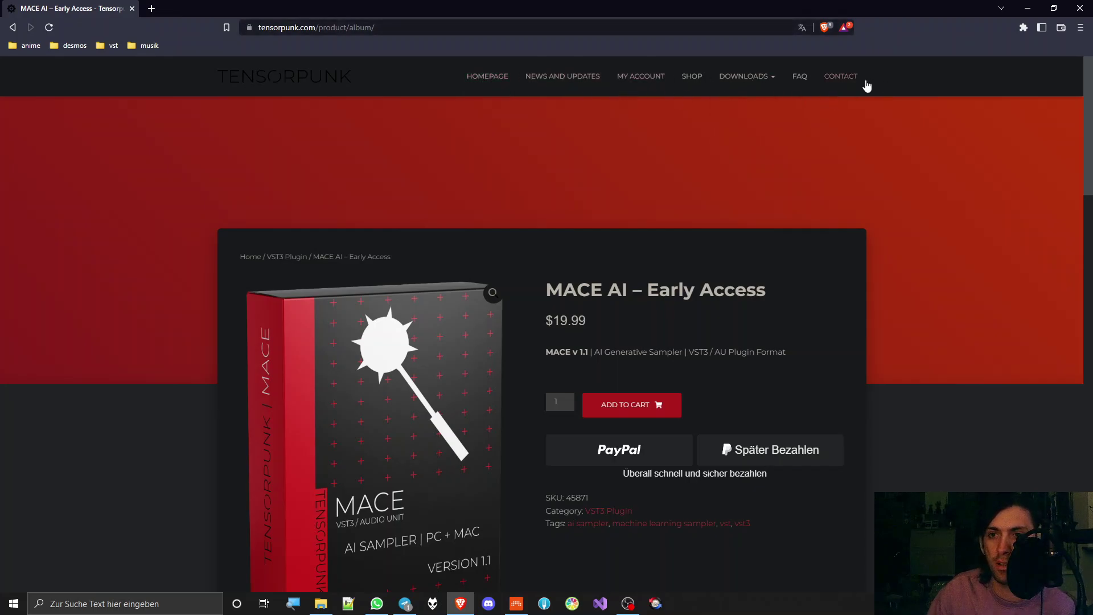
left_click(1027, 8)
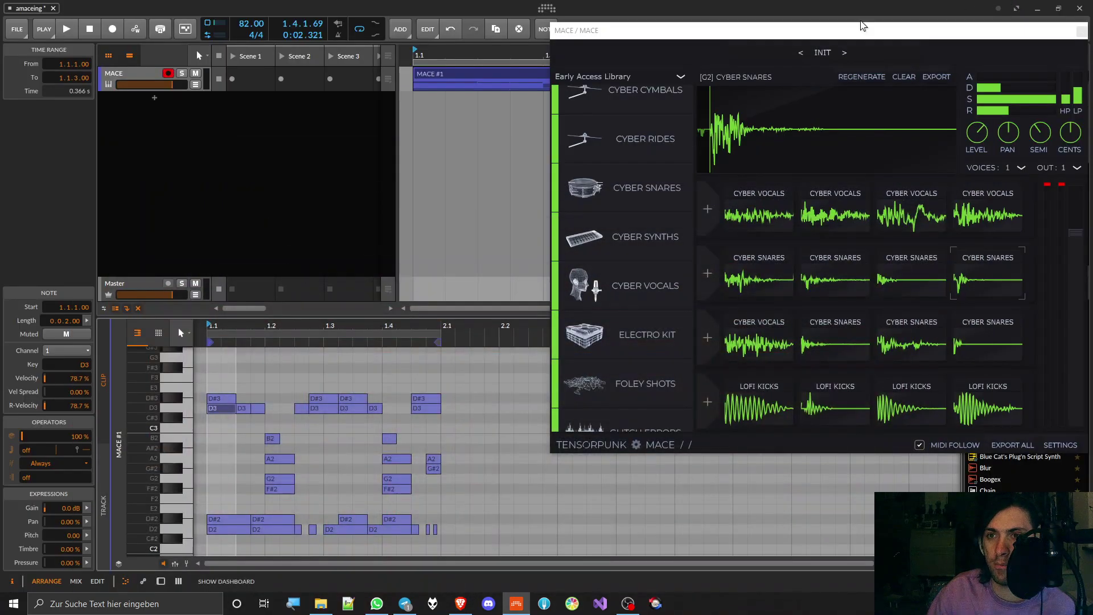
Reposition the MACE window and browse the Early Access Library categories from Alien SFX down to Hats Open
left_click(836, 32)
left_click_drag(836, 31, 776, 31)
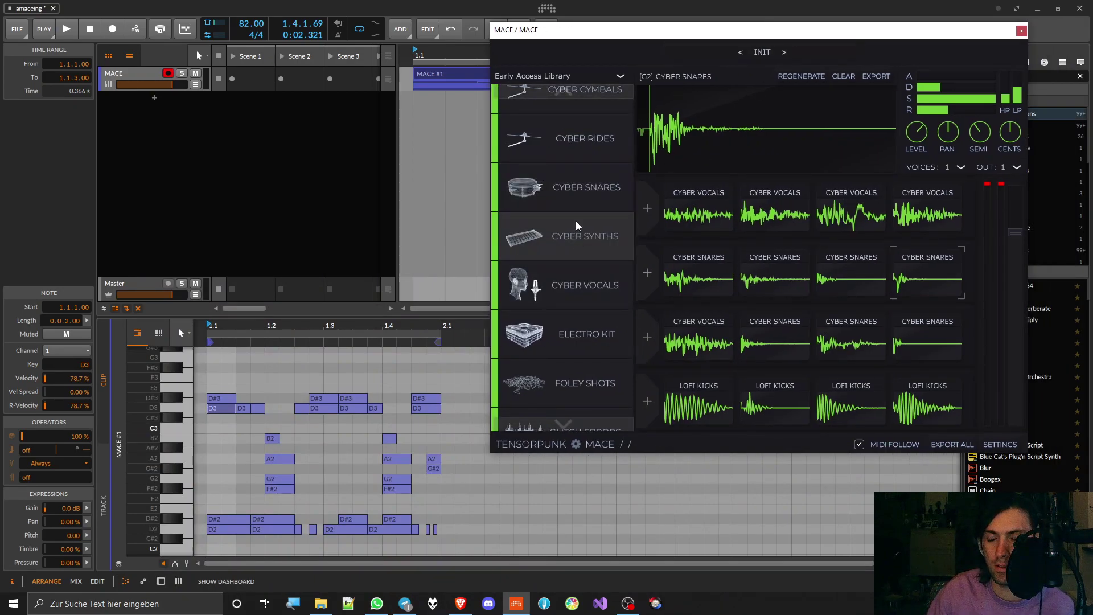
scroll(575, 221, "up", 3)
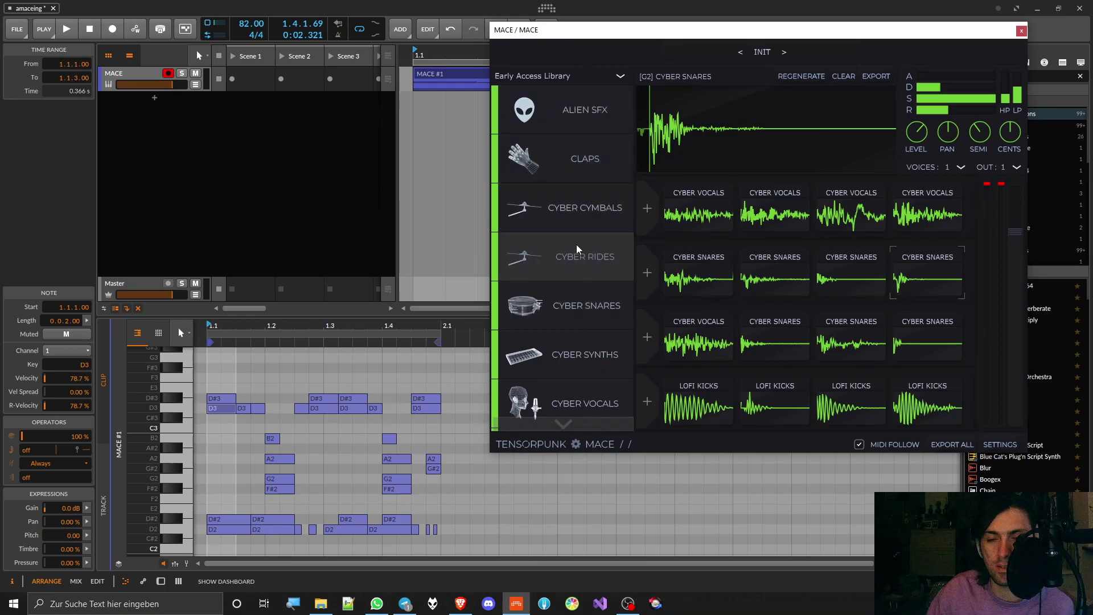
scroll(576, 239, "down", 5)
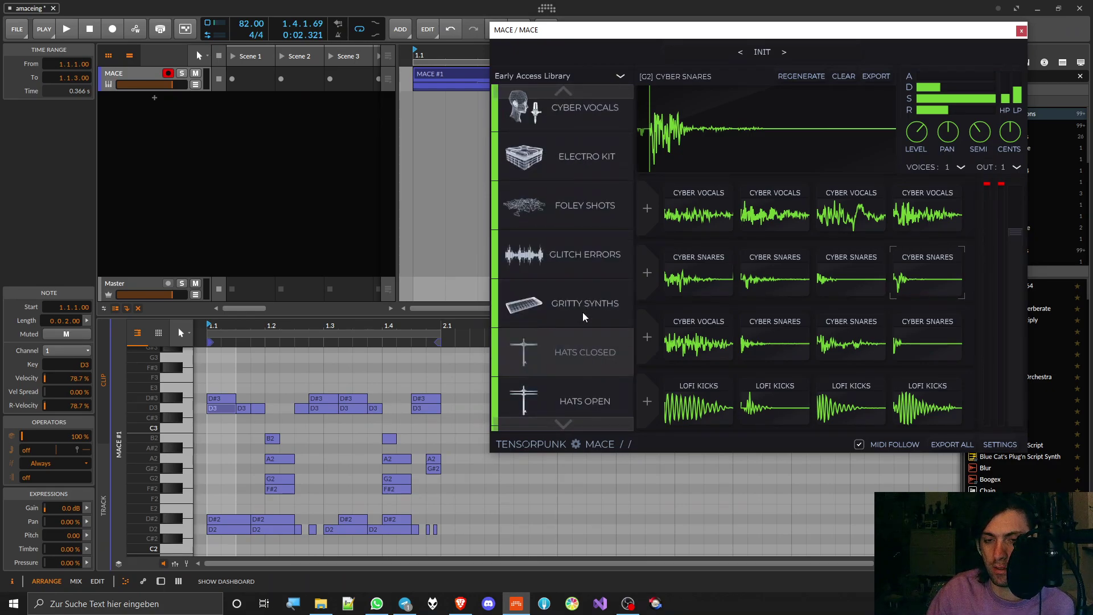